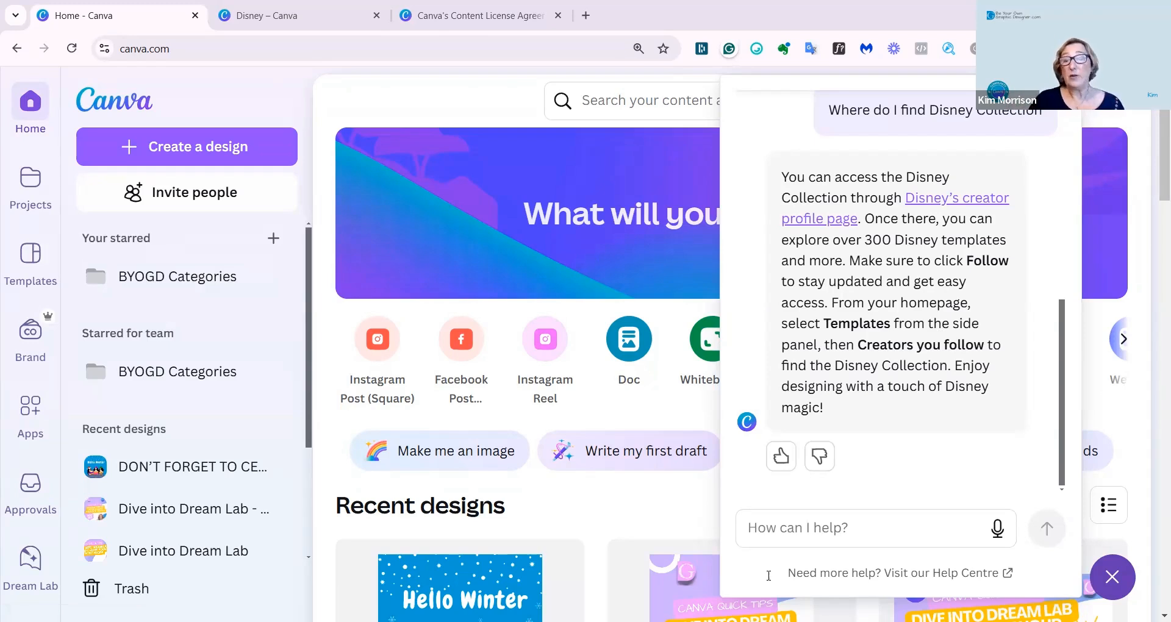
Close the help chat and switch to Disney's creator profile page to view its featured templates.
{"action": "key", "text": "Escape"}
{"action": "mouse_move", "coordinate": [295, 19]}
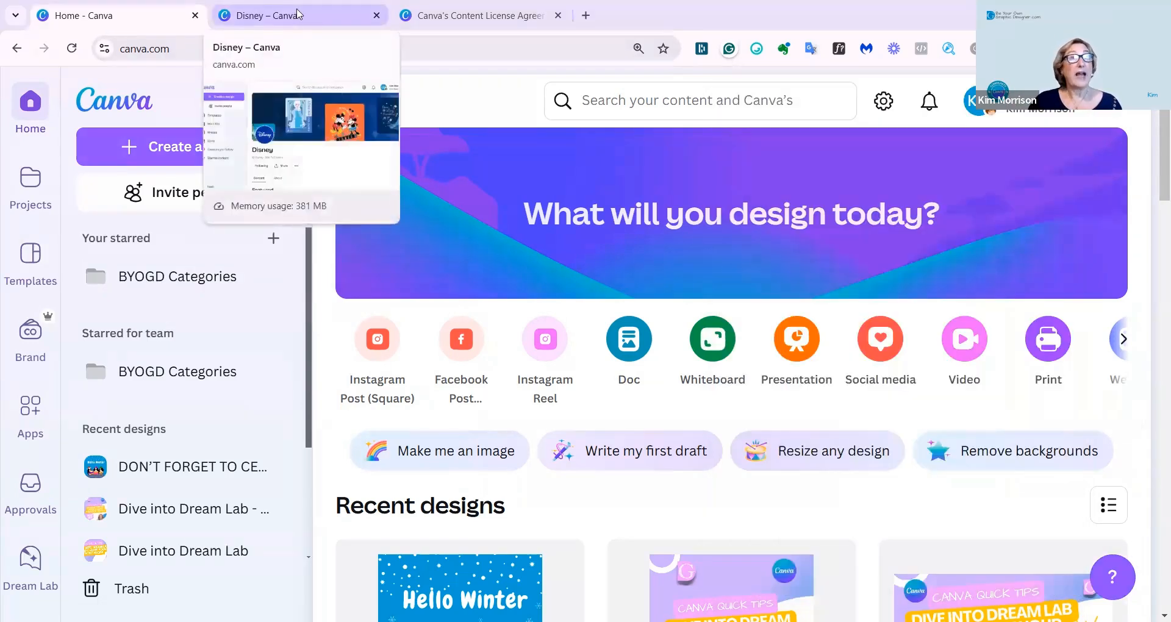
{"action": "left_click", "coordinate": [298, 15]}
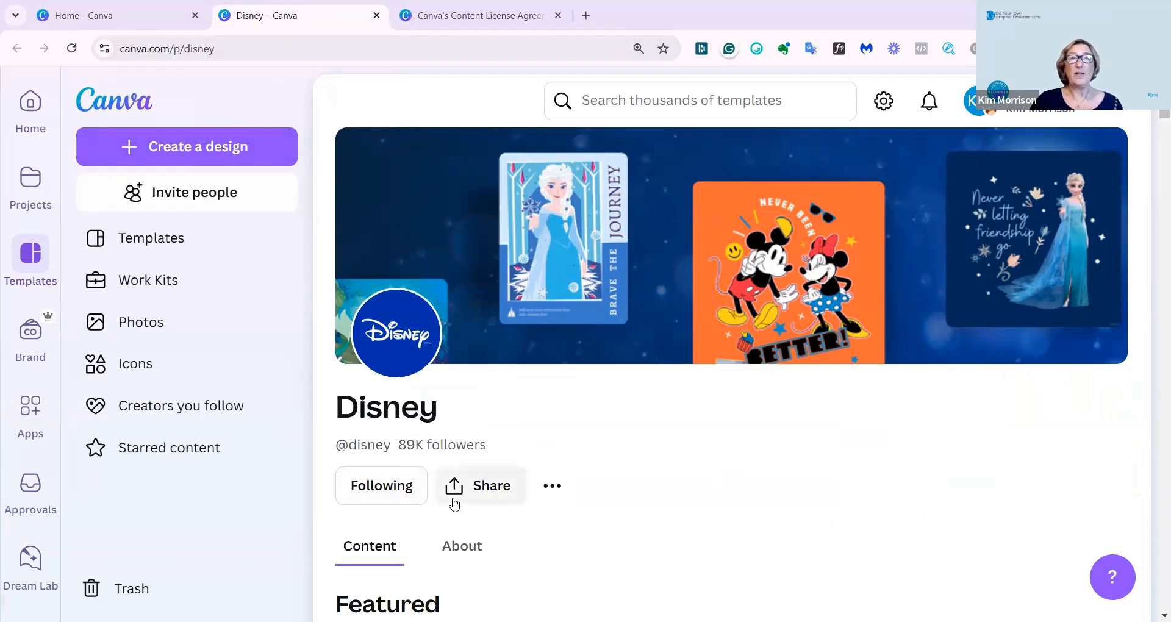
{"action": "scroll", "coordinate": [556, 329], "scroll_direction": "down", "scroll_amount": 4}
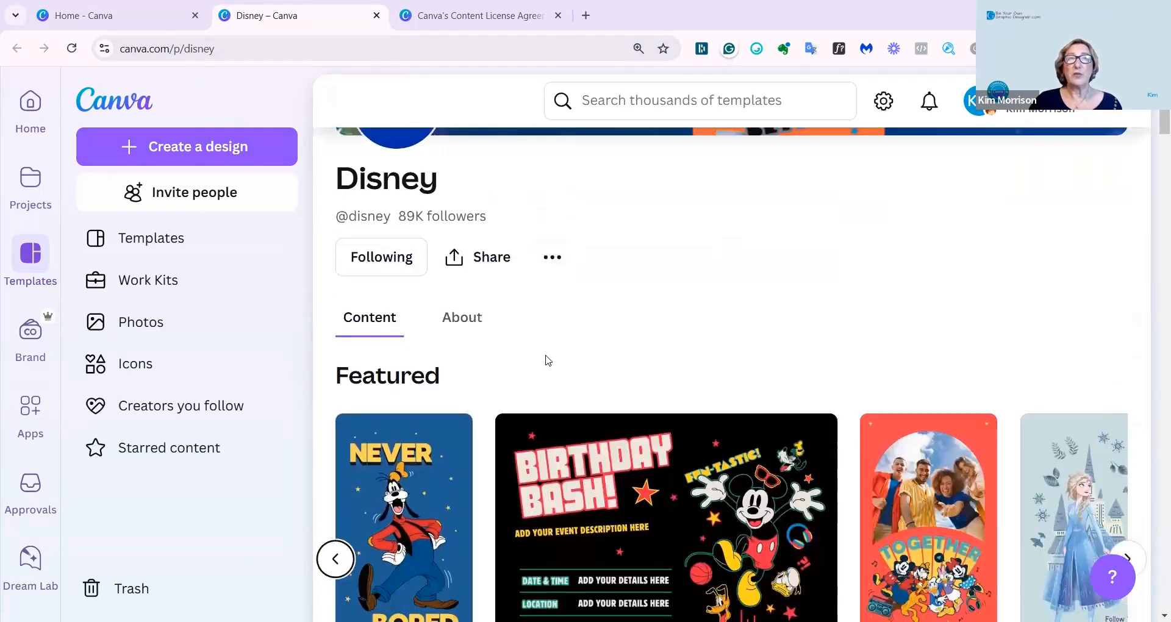
{"action": "scroll", "coordinate": [547, 361], "scroll_direction": "down", "scroll_amount": 3}
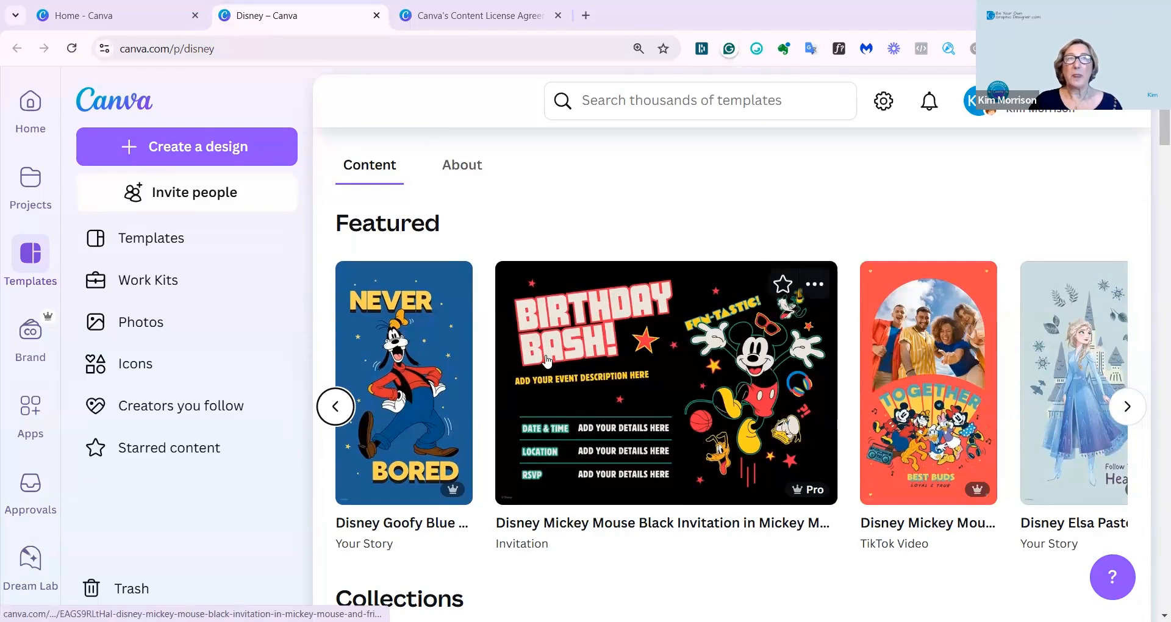
{"action": "scroll", "coordinate": [548, 360], "scroll_direction": "up", "scroll_amount": 7}
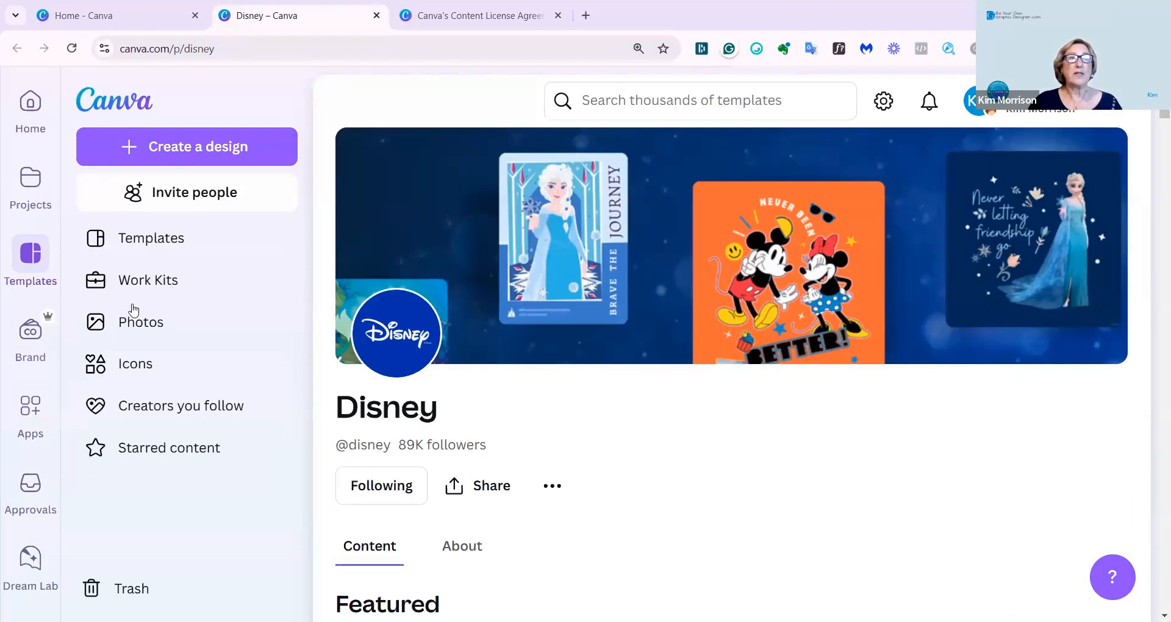
{"action": "left_click", "coordinate": [187, 412]}
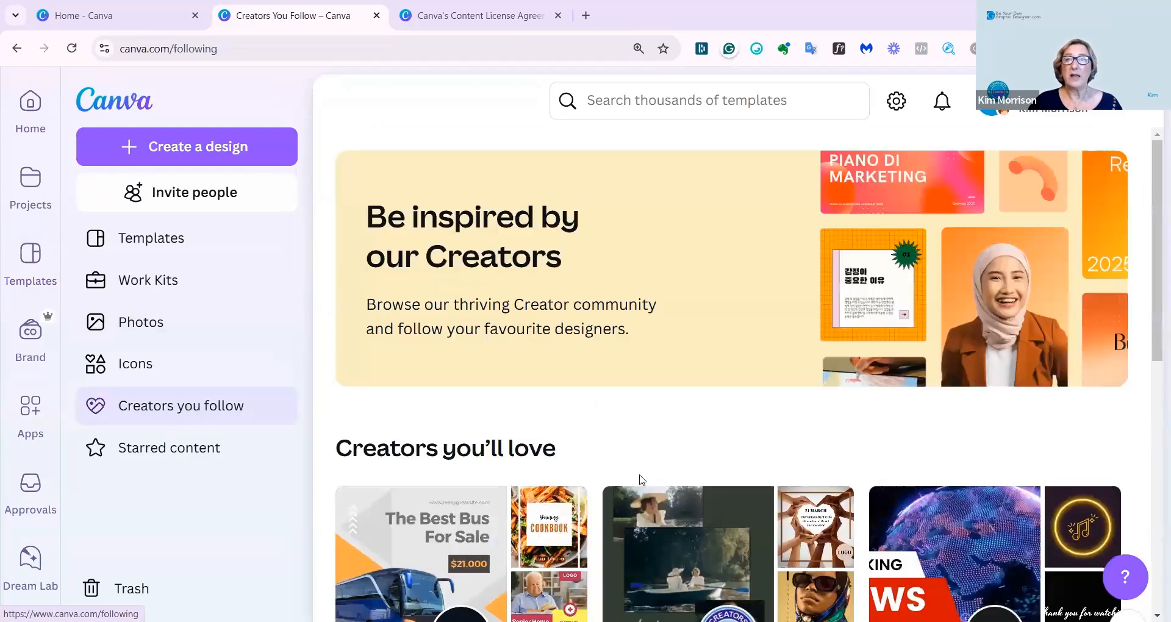
{"action": "scroll", "coordinate": [640, 476], "scroll_direction": "down", "scroll_amount": 8}
{"action": "mouse_move", "coordinate": [964, 459]}
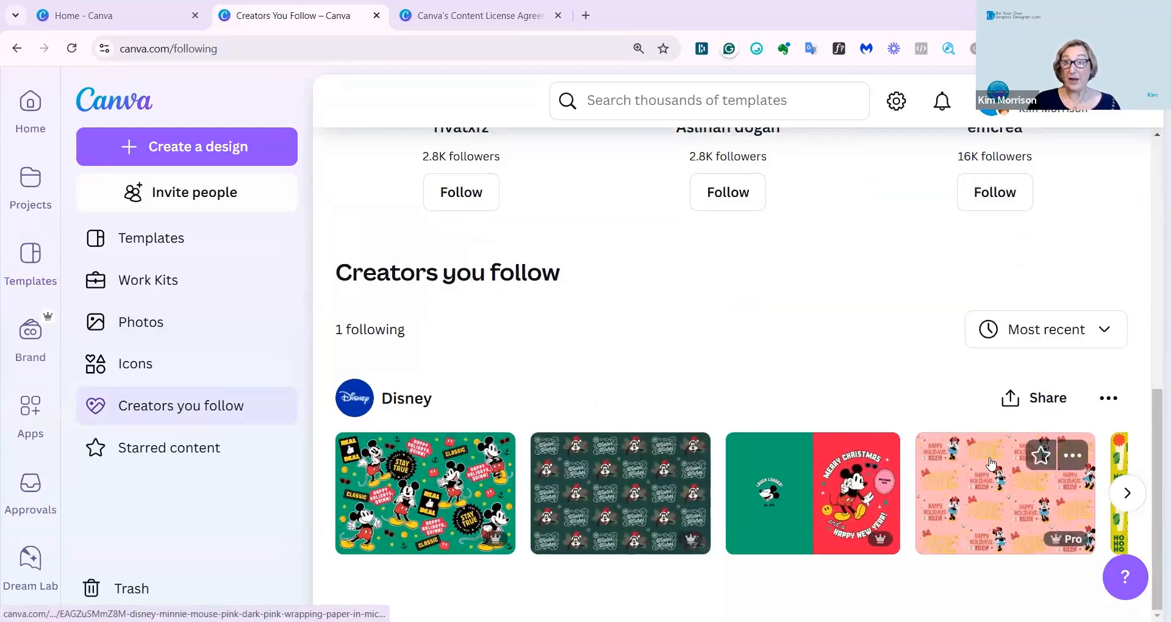
{"action": "left_click", "coordinate": [17, 48]}
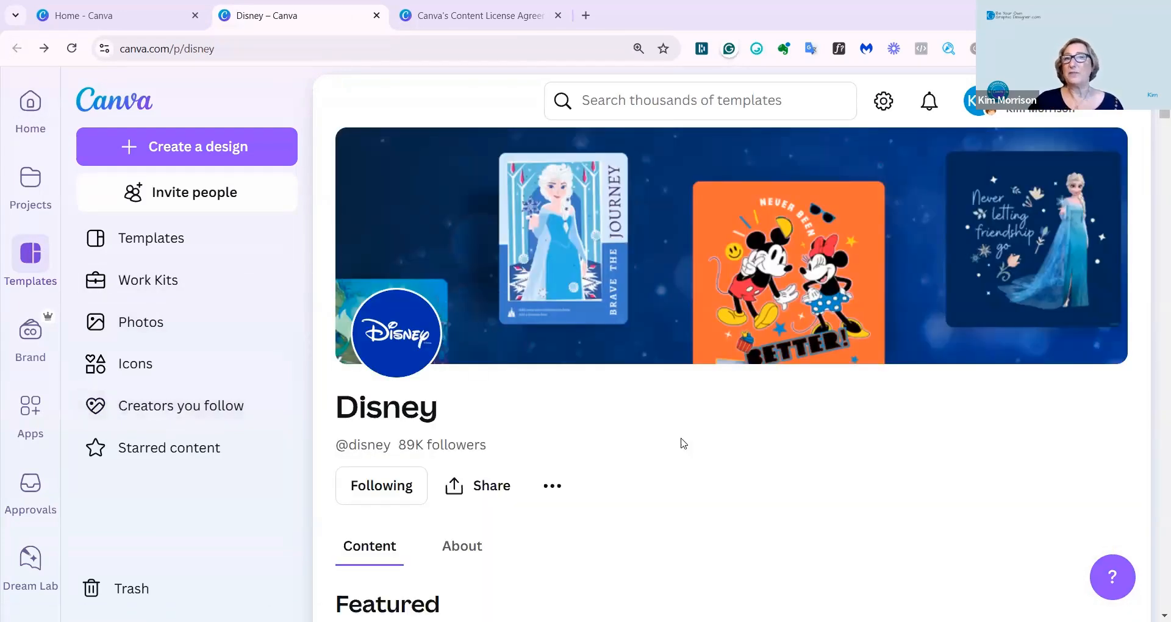
{"action": "scroll", "coordinate": [665, 337], "scroll_direction": "down", "scroll_amount": 5}
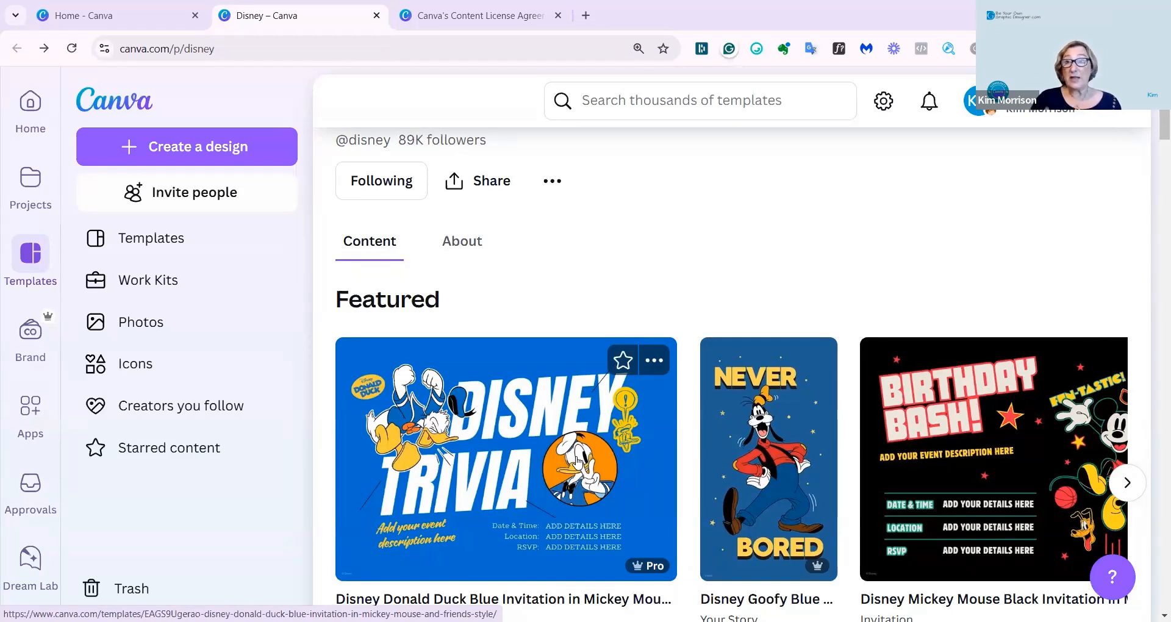
Read the digital and print use terms for Disney content in Canva's Content License Agreement.
{"action": "left_click", "coordinate": [447, 23]}
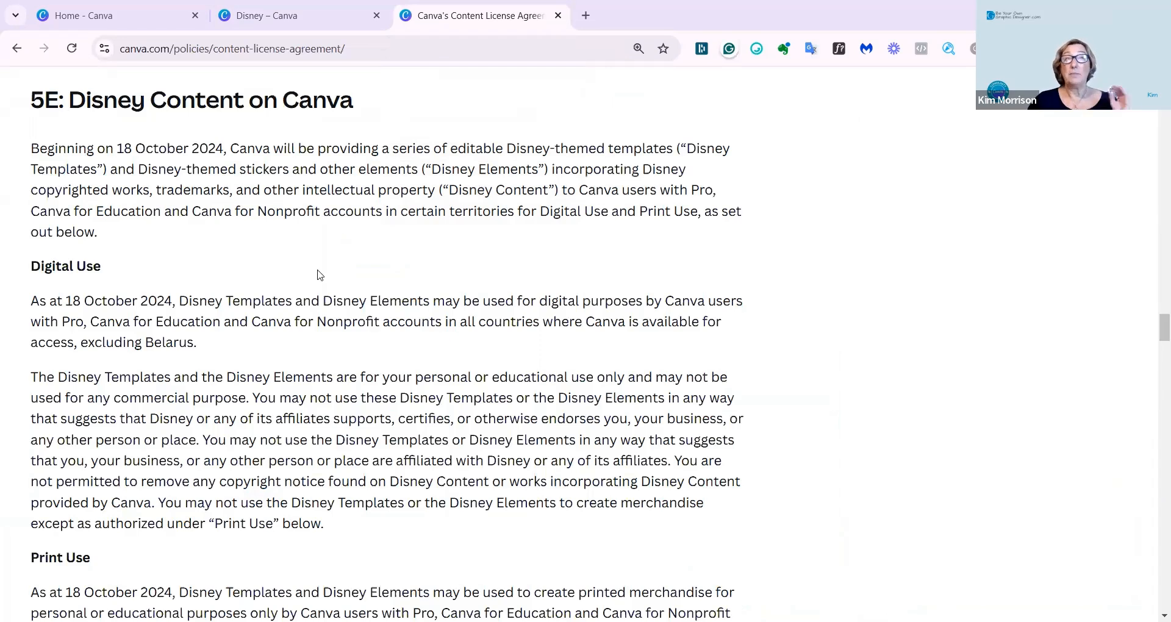
{"action": "scroll", "coordinate": [315, 290], "scroll_direction": "down", "scroll_amount": 1}
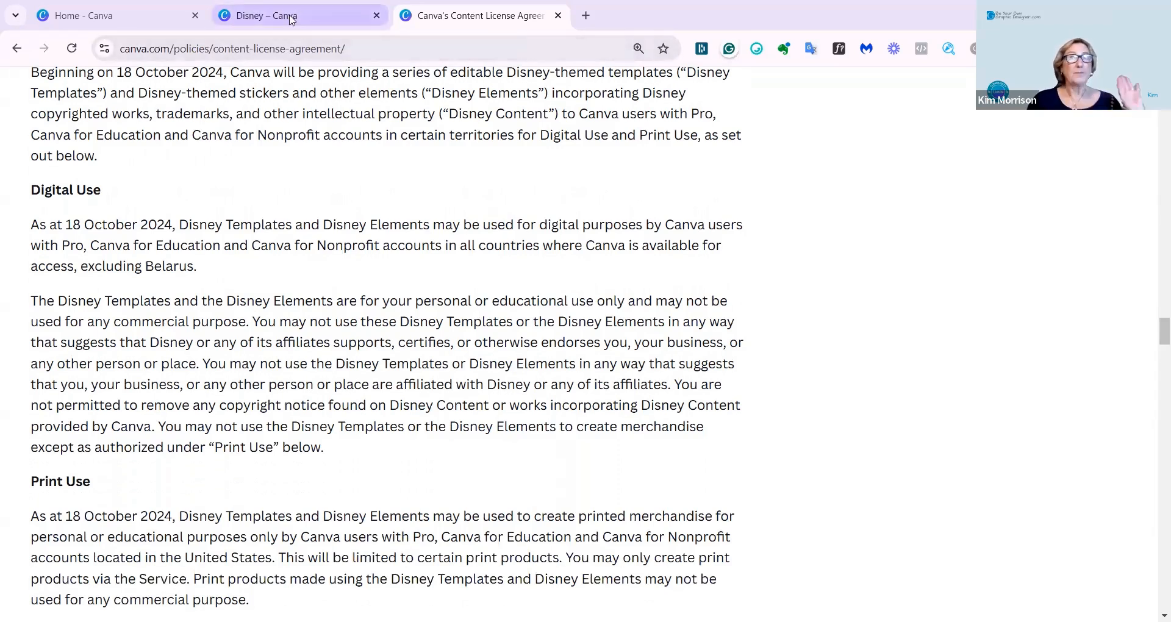
{"action": "mouse_move", "coordinate": [291, 20]}
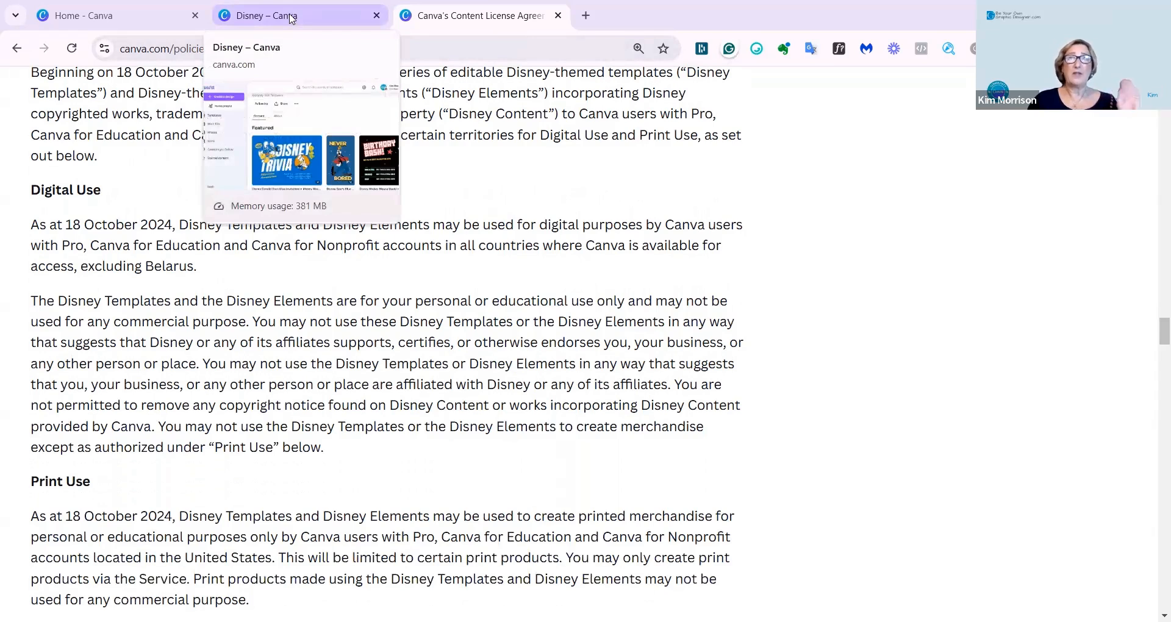
{"action": "left_click", "coordinate": [293, 17]}
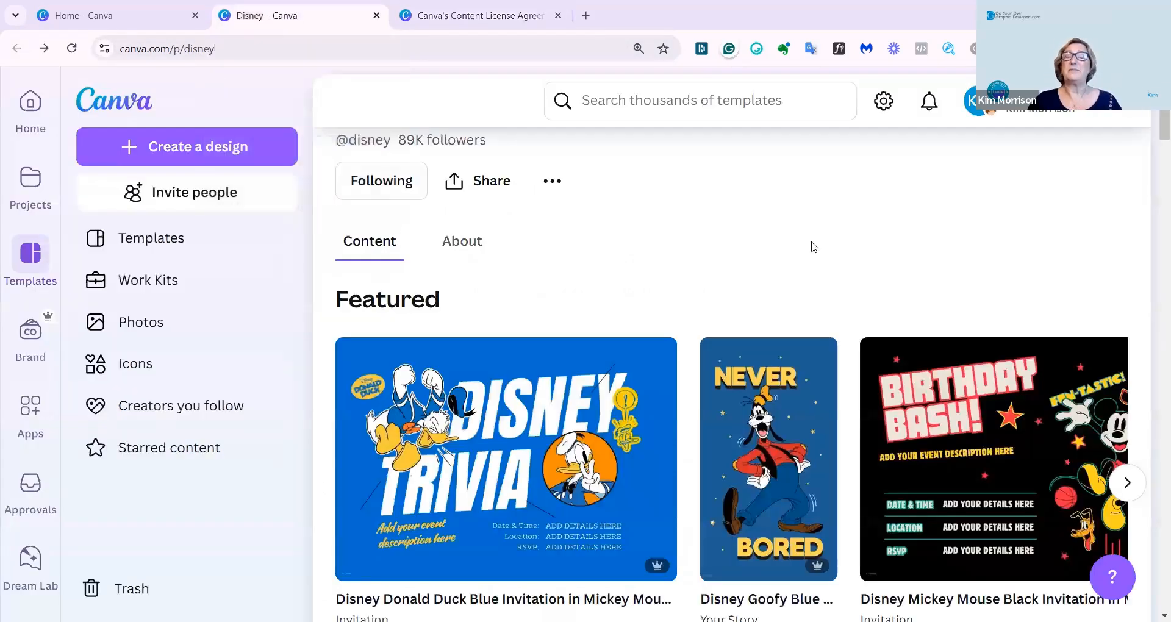
{"action": "scroll", "coordinate": [719, 351], "scroll_direction": "down", "scroll_amount": 5}
{"action": "scroll", "coordinate": [719, 351], "scroll_direction": "down", "scroll_amount": 3}
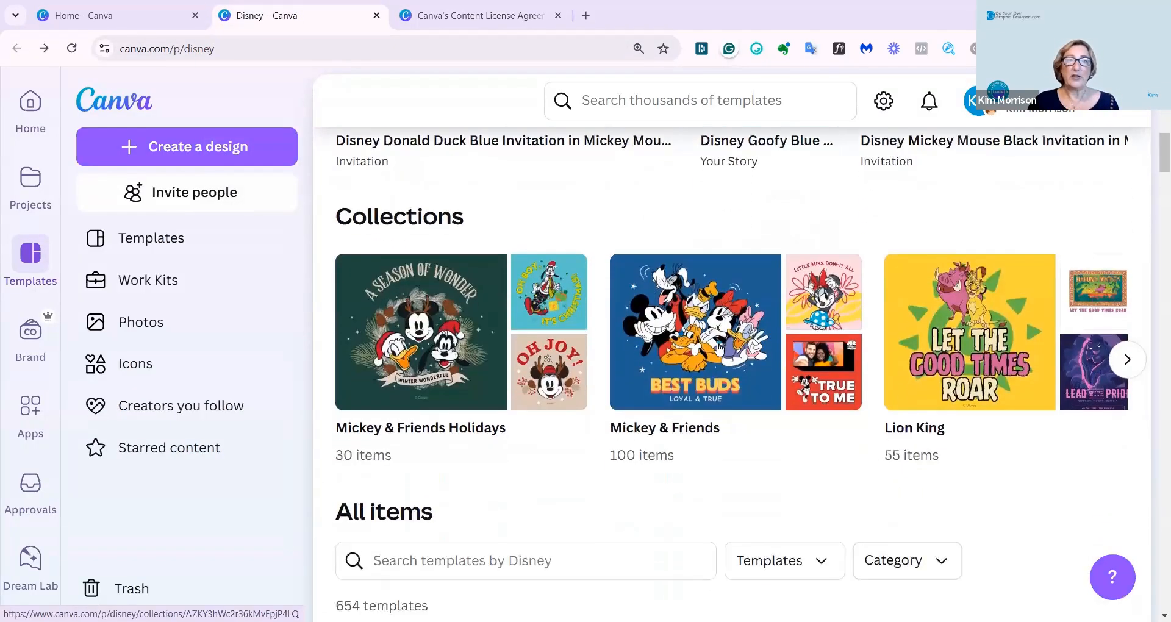
{"action": "scroll", "coordinate": [796, 334], "scroll_direction": "up", "scroll_amount": 1}
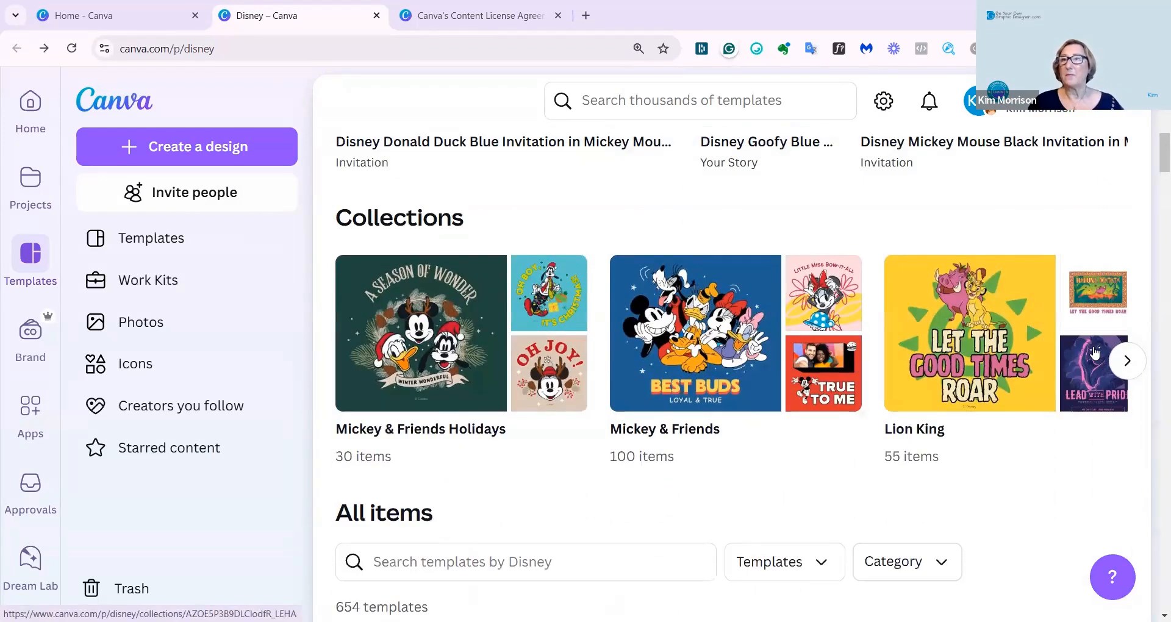
{"action": "left_click", "coordinate": [1127, 364]}
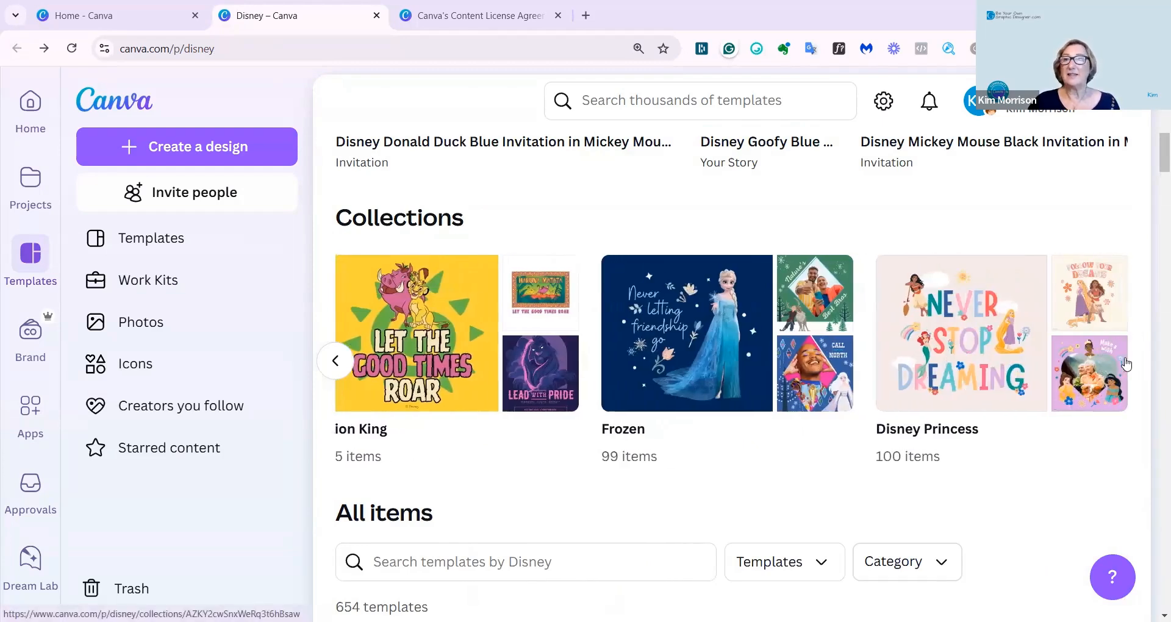
{"action": "scroll", "coordinate": [817, 411], "scroll_direction": "down", "scroll_amount": 2}
{"action": "left_click", "coordinate": [816, 412]}
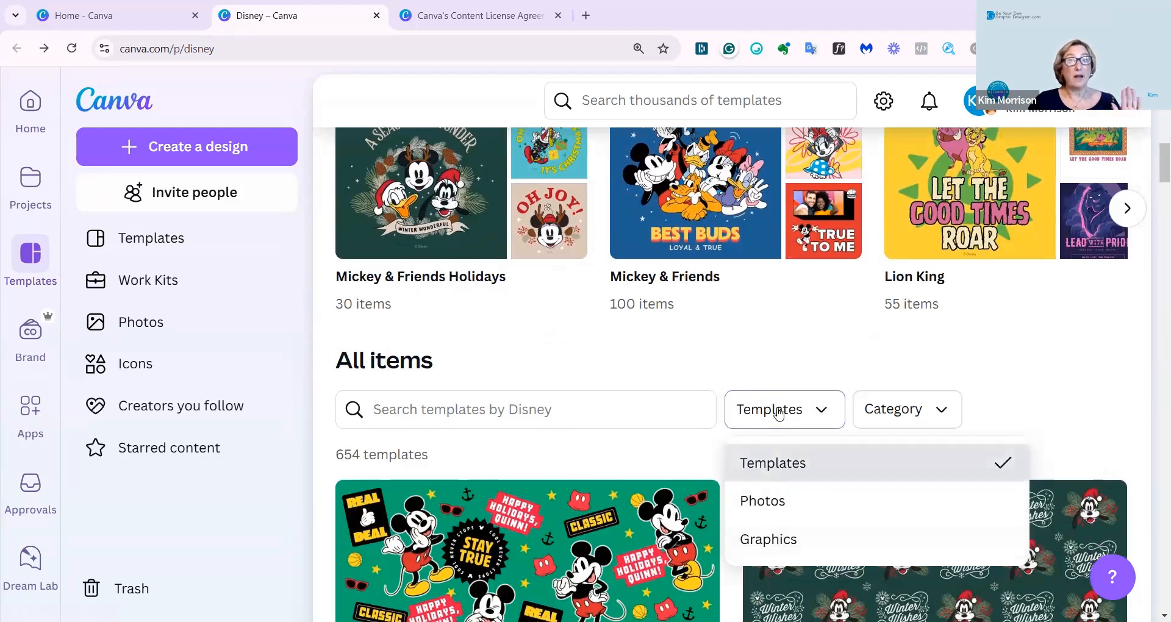
{"action": "left_click", "coordinate": [781, 410]}
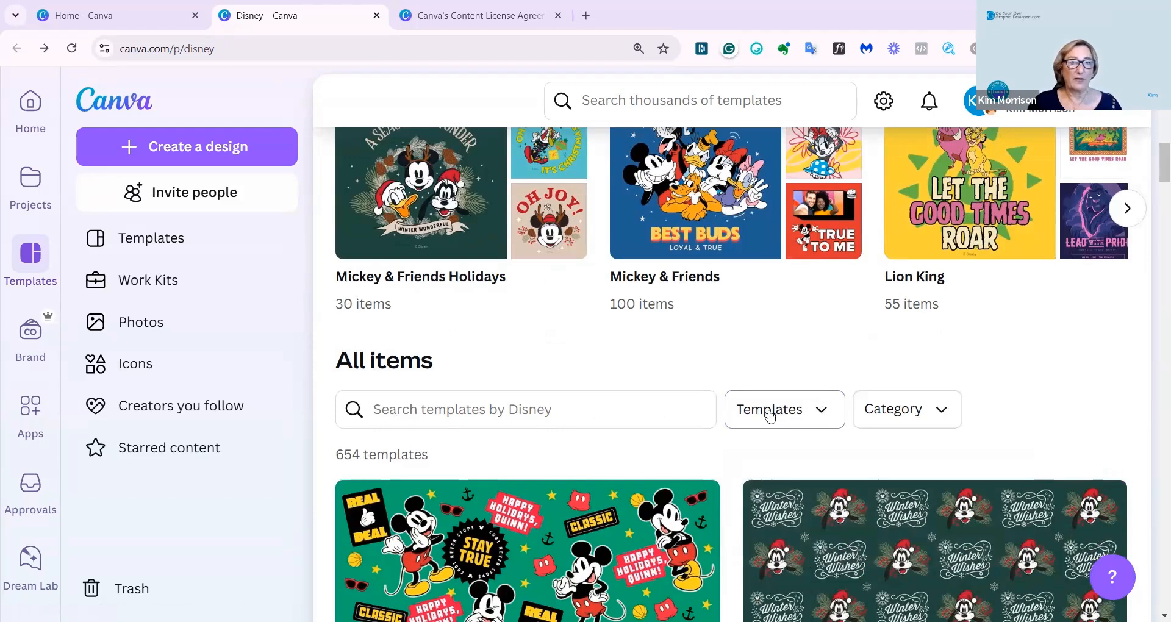
Examine the range of Disney template designs listed under All items.
{"action": "scroll", "coordinate": [537, 416], "scroll_direction": "down", "scroll_amount": 3}
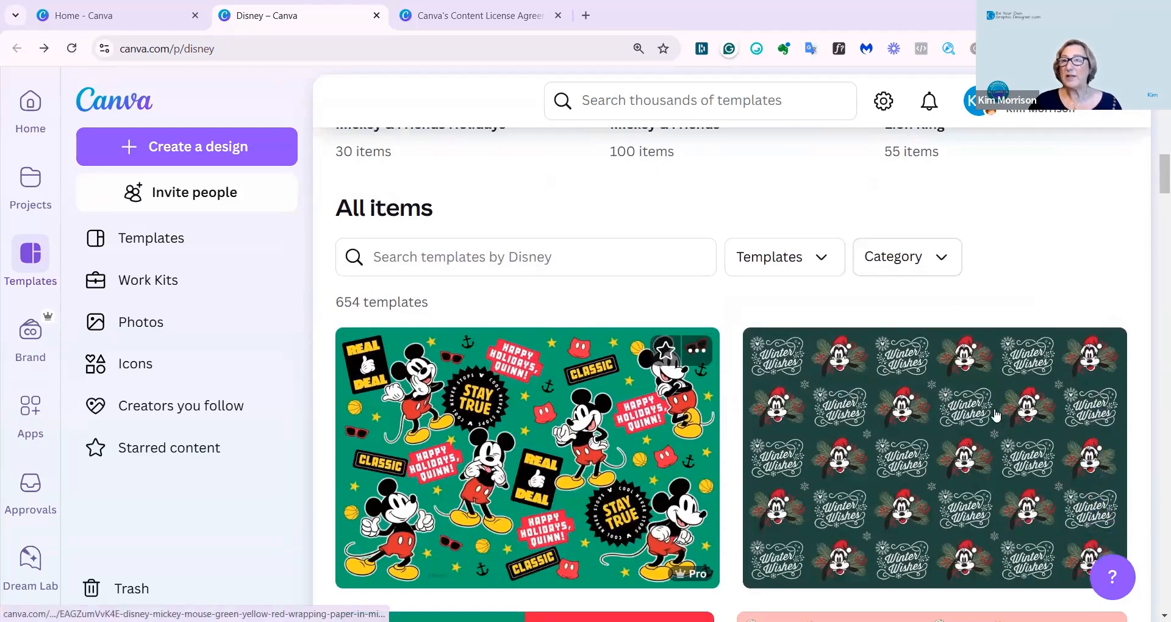
{"action": "scroll", "coordinate": [869, 425], "scroll_direction": "down", "scroll_amount": 5}
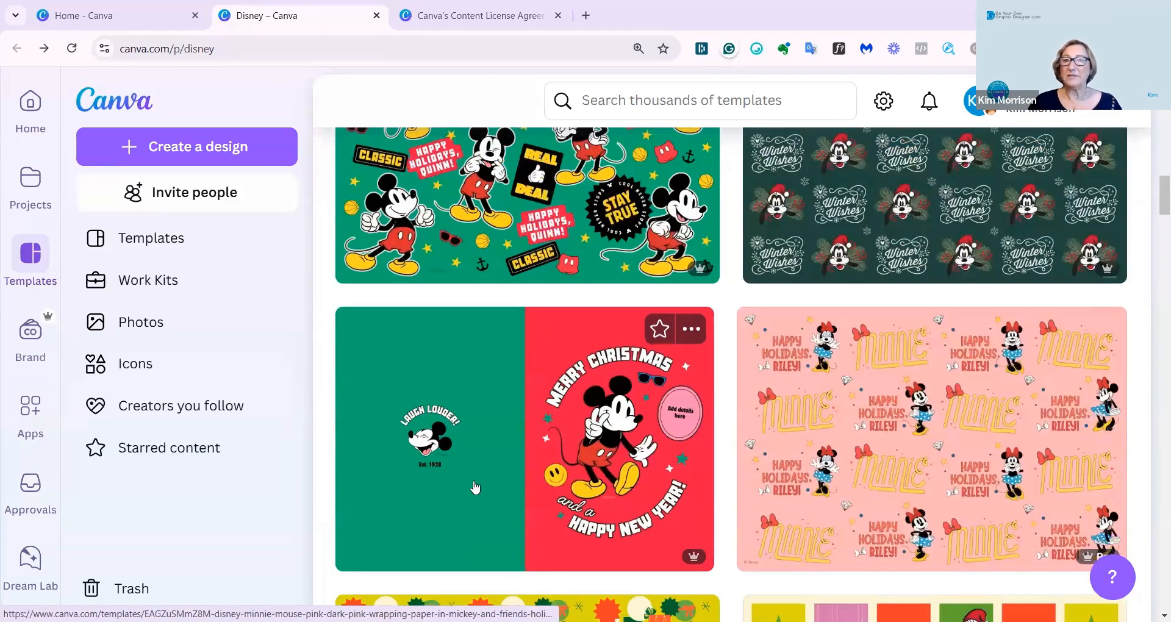
{"action": "scroll", "coordinate": [575, 453], "scroll_direction": "down", "scroll_amount": 1}
{"action": "scroll", "coordinate": [575, 453], "scroll_direction": "down", "scroll_amount": 2}
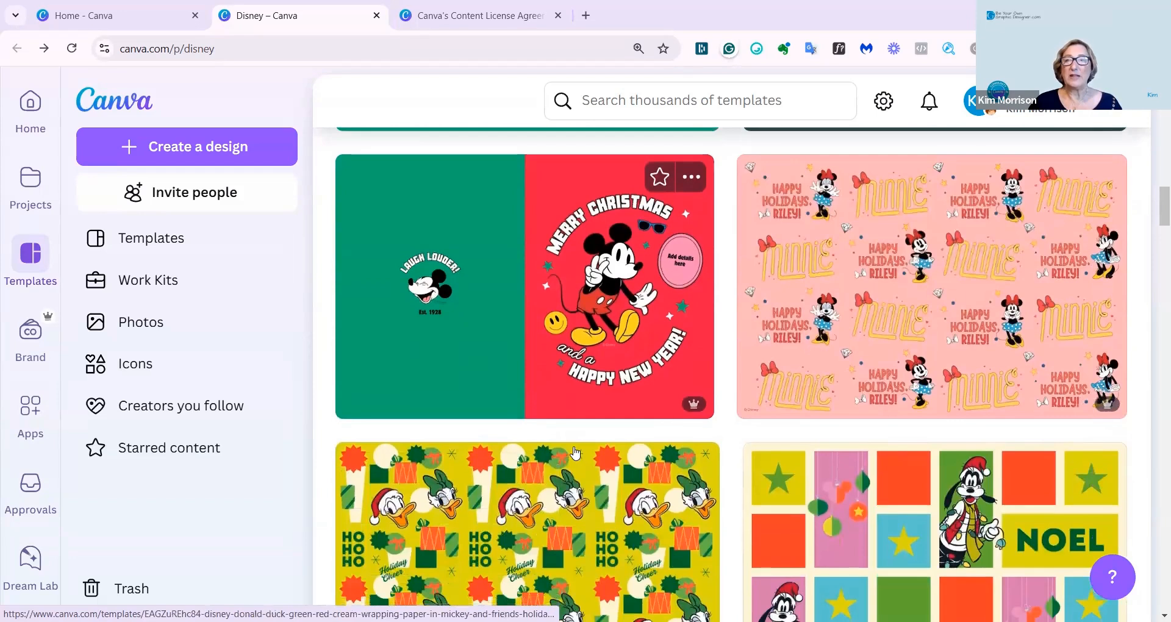
{"action": "scroll", "coordinate": [575, 453], "scroll_direction": "down", "scroll_amount": 2}
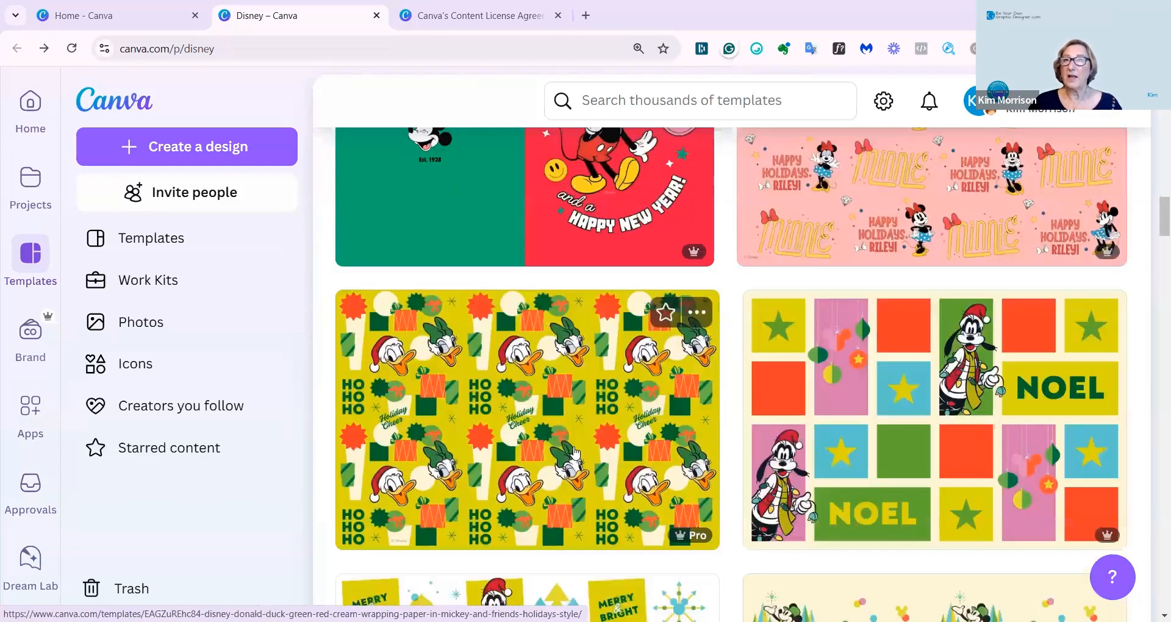
{"action": "scroll", "coordinate": [574, 451], "scroll_direction": "down", "scroll_amount": 3}
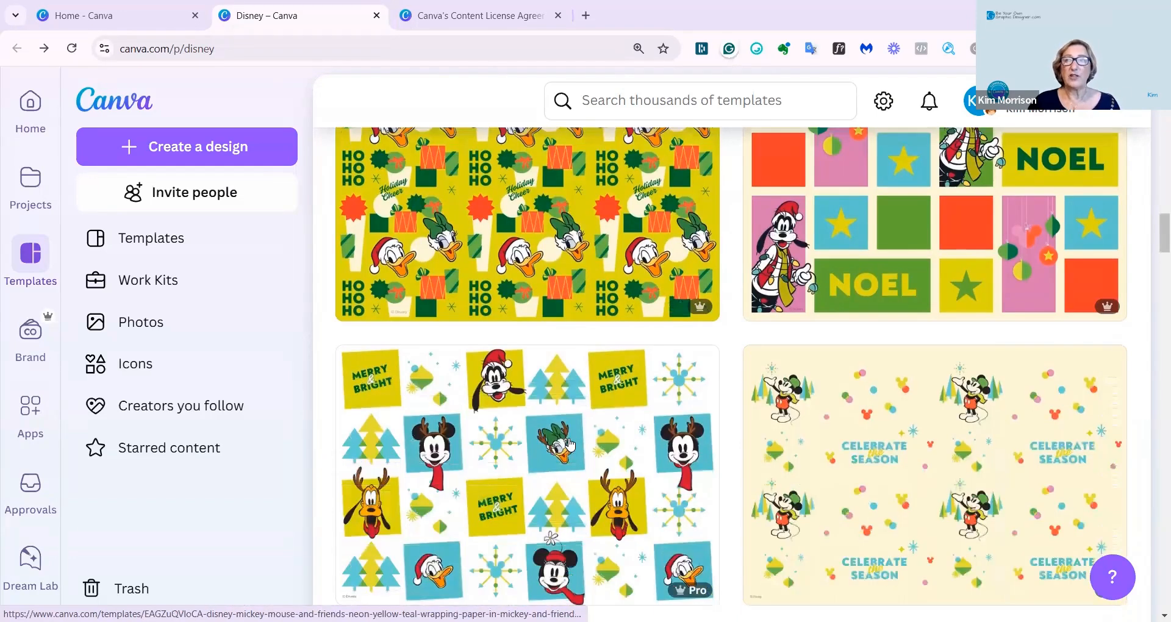
{"action": "scroll", "coordinate": [570, 444], "scroll_direction": "down", "scroll_amount": 5}
{"action": "scroll", "coordinate": [571, 449], "scroll_direction": "down", "scroll_amount": 2}
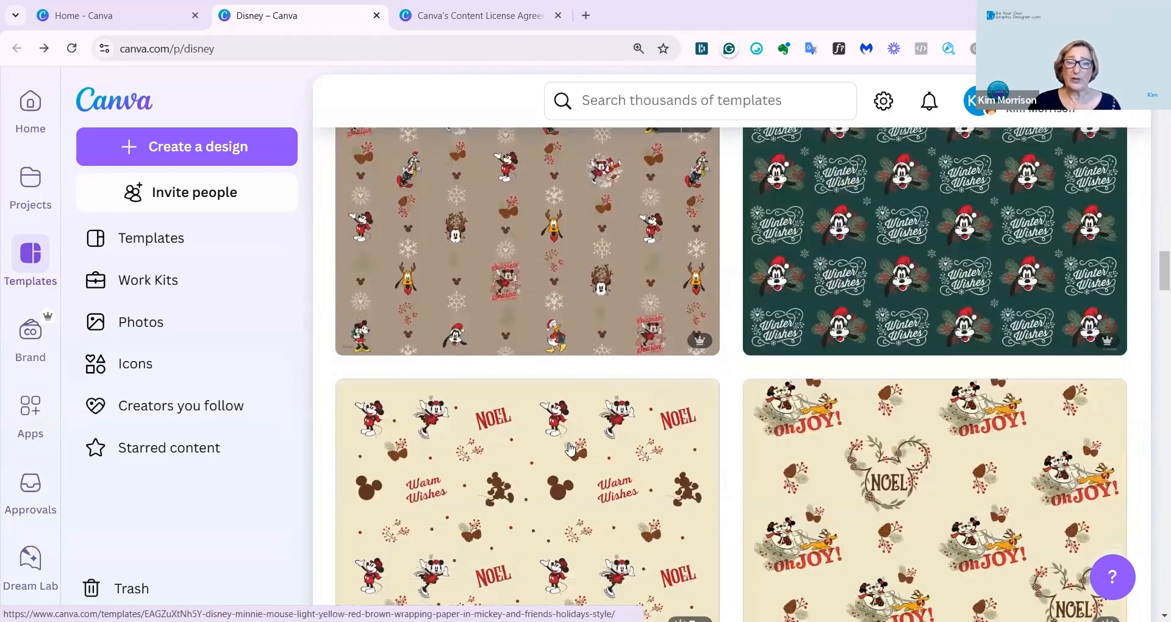
{"action": "scroll", "coordinate": [570, 450], "scroll_direction": "down", "scroll_amount": 5}
{"action": "scroll", "coordinate": [896, 408], "scroll_direction": "down", "scroll_amount": 1}
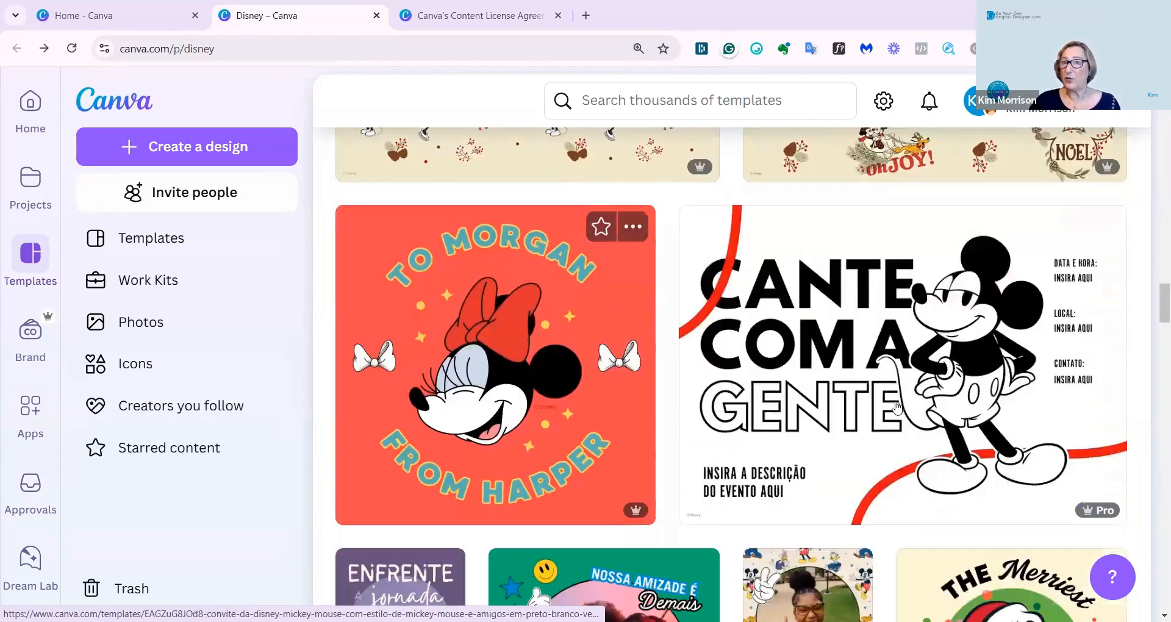
{"action": "scroll", "coordinate": [757, 438], "scroll_direction": "down", "scroll_amount": 1}
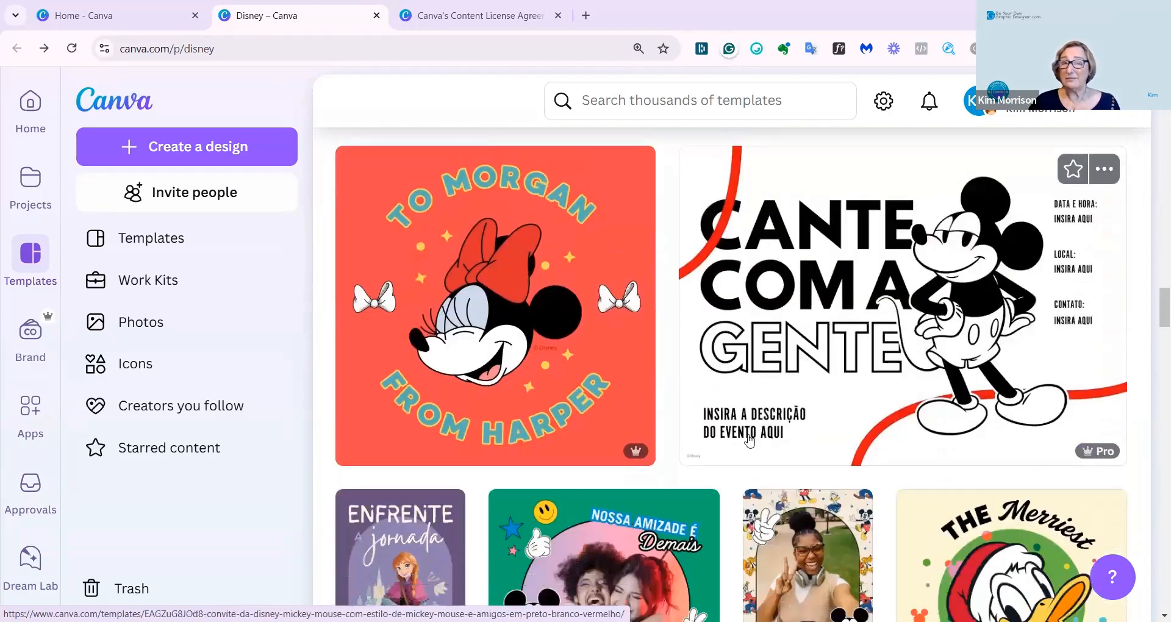
{"action": "scroll", "coordinate": [683, 457], "scroll_direction": "down", "scroll_amount": 1}
{"action": "scroll", "coordinate": [613, 474], "scroll_direction": "down", "scroll_amount": 1}
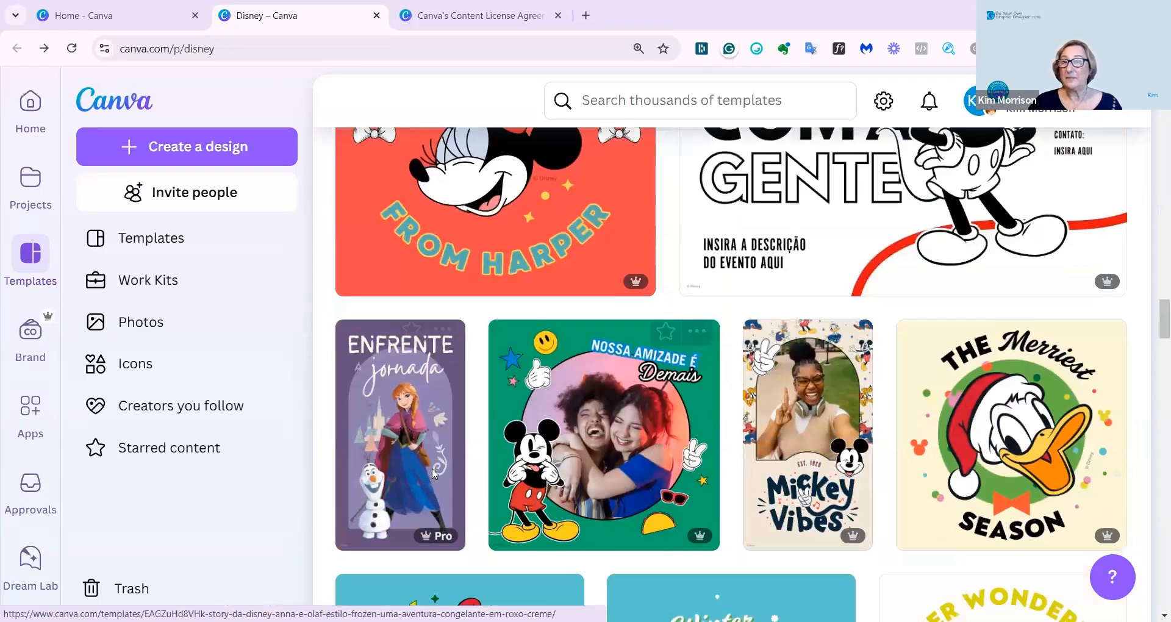
{"action": "scroll", "coordinate": [740, 423], "scroll_direction": "down", "scroll_amount": 7}
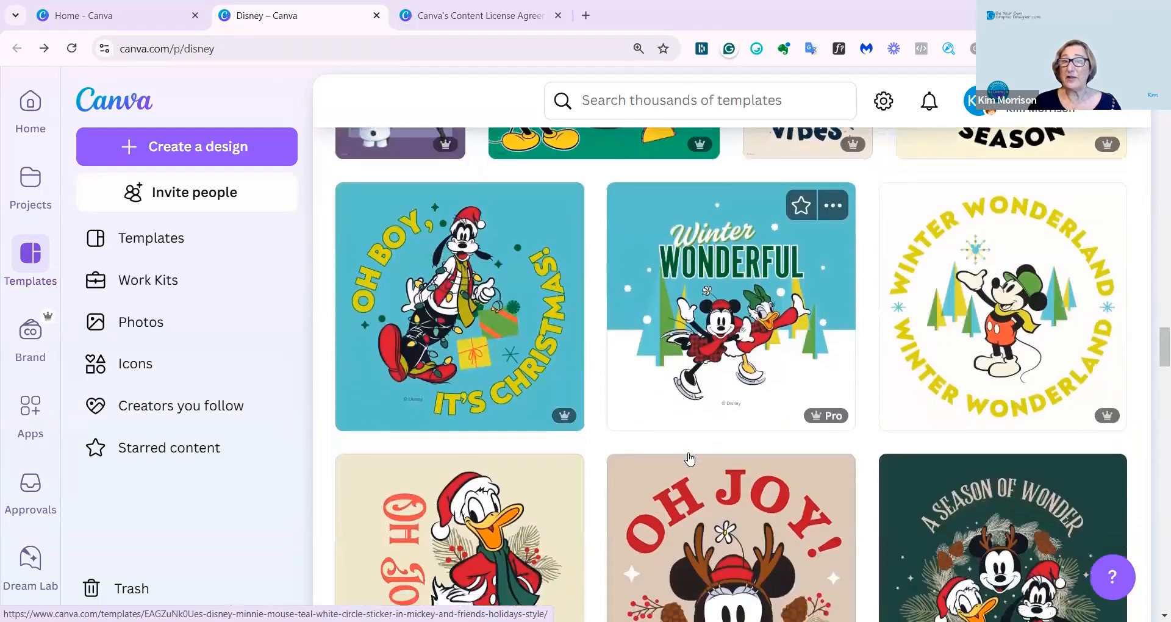
{"action": "scroll", "coordinate": [689, 459], "scroll_direction": "down", "scroll_amount": 9}
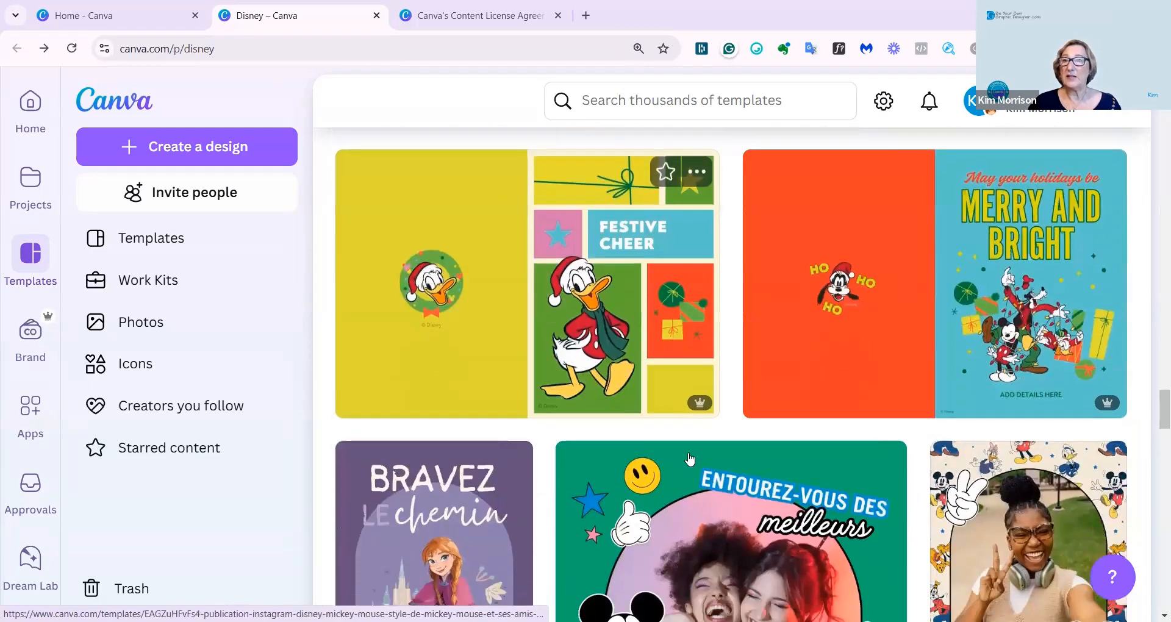
{"action": "scroll", "coordinate": [690, 458], "scroll_direction": "down", "scroll_amount": 13}
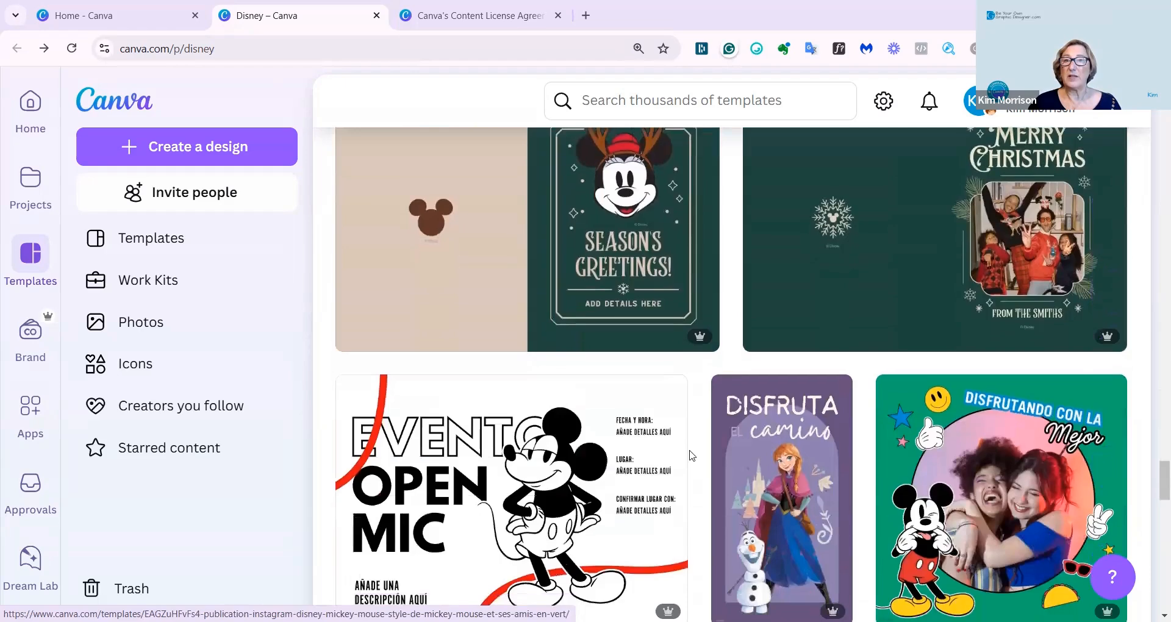
{"action": "scroll", "coordinate": [692, 455], "scroll_direction": "up", "scroll_amount": 13}
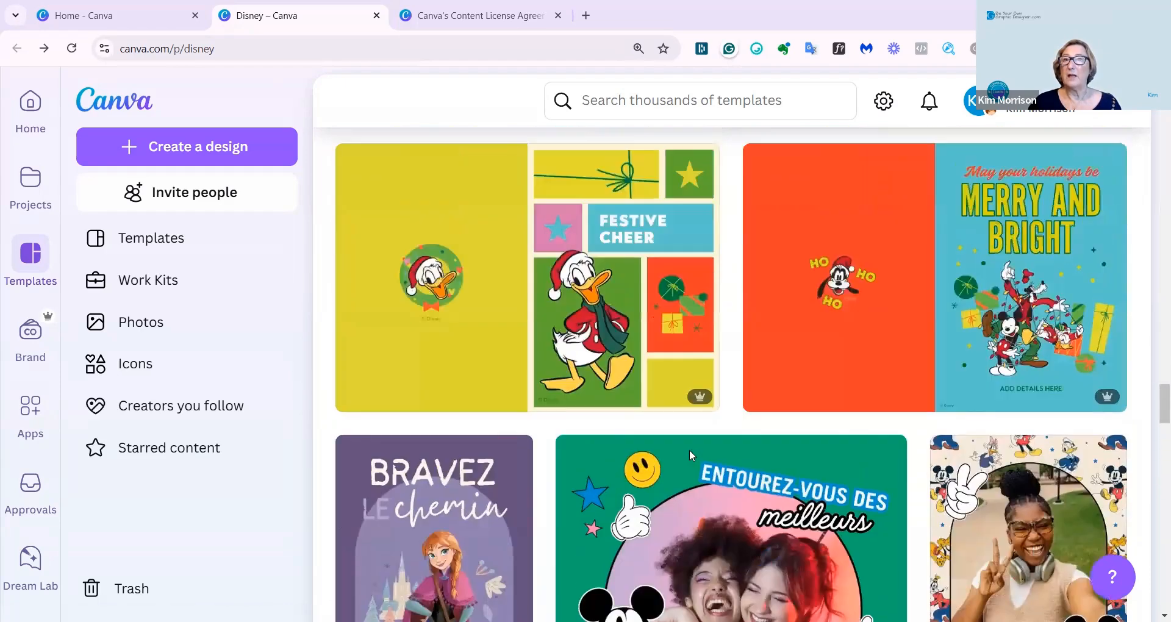
Go back to Disney's collections and open the Frozen collection to view its templates.
{"action": "scroll", "coordinate": [690, 455], "scroll_direction": "up", "scroll_amount": 15}
{"action": "scroll", "coordinate": [690, 451], "scroll_direction": "up", "scroll_amount": 15}
{"action": "scroll", "coordinate": [720, 446], "scroll_direction": "down", "scroll_amount": 3}
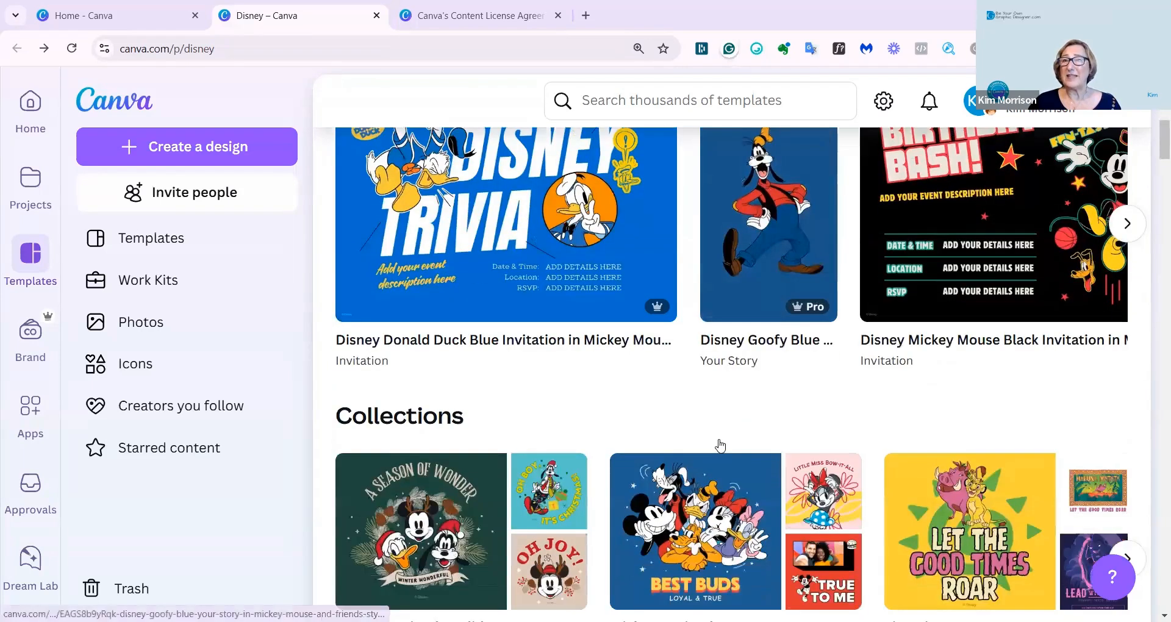
{"action": "scroll", "coordinate": [1133, 519], "scroll_direction": "down", "scroll_amount": 1}
{"action": "left_click", "coordinate": [1127, 512]}
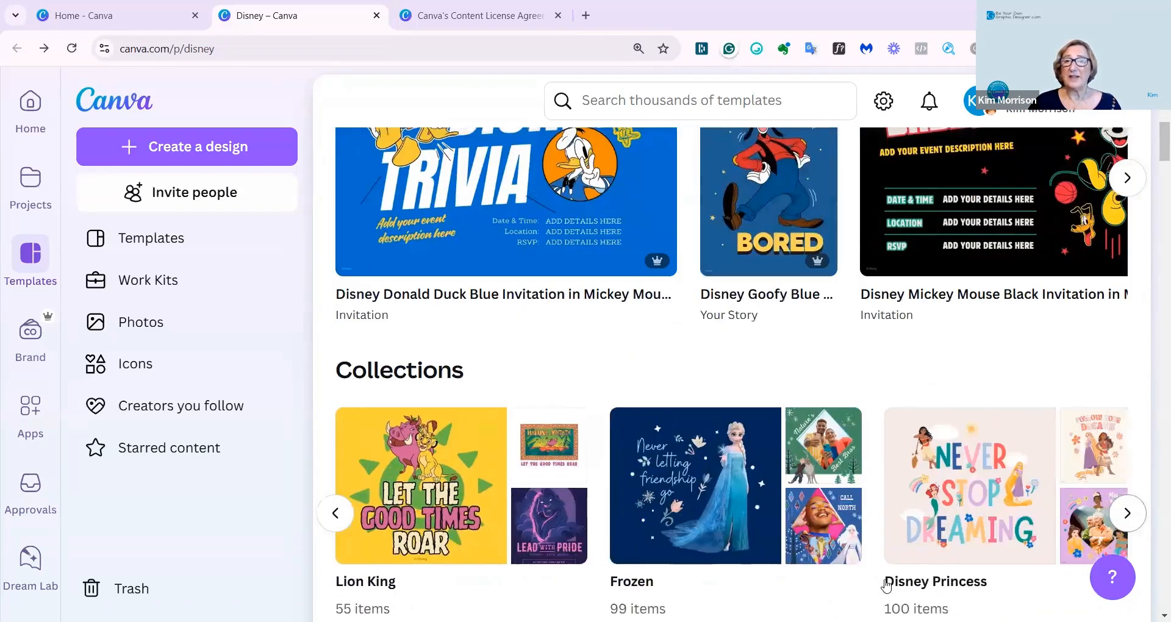
{"action": "left_click", "coordinate": [695, 488]}
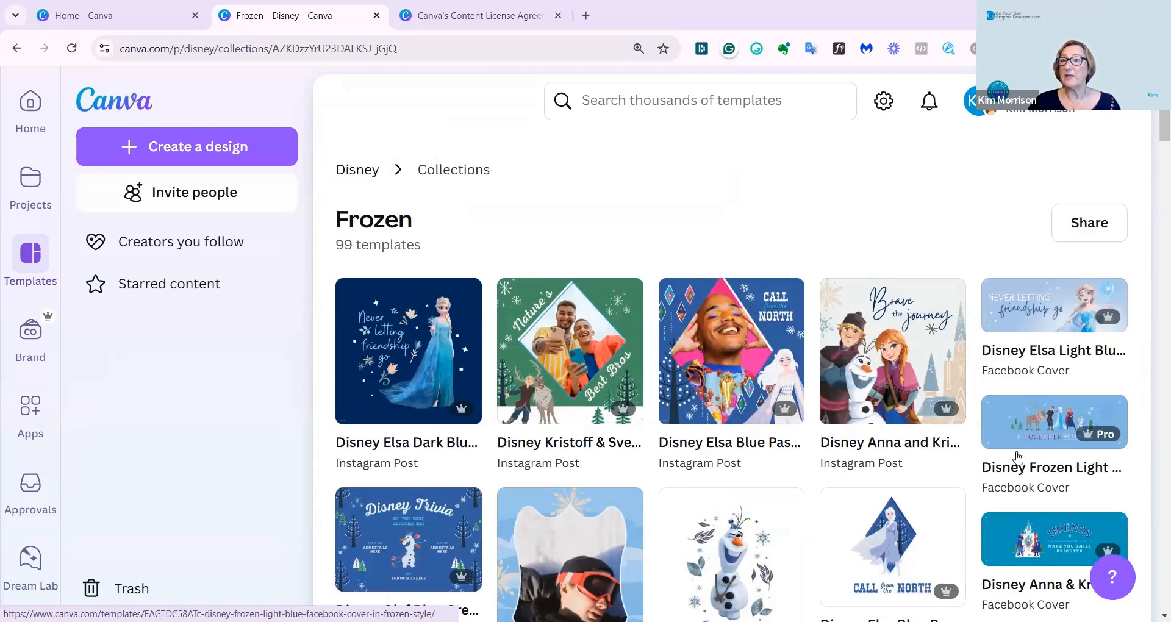
{"action": "scroll", "coordinate": [1018, 457], "scroll_direction": "down", "scroll_amount": 2}
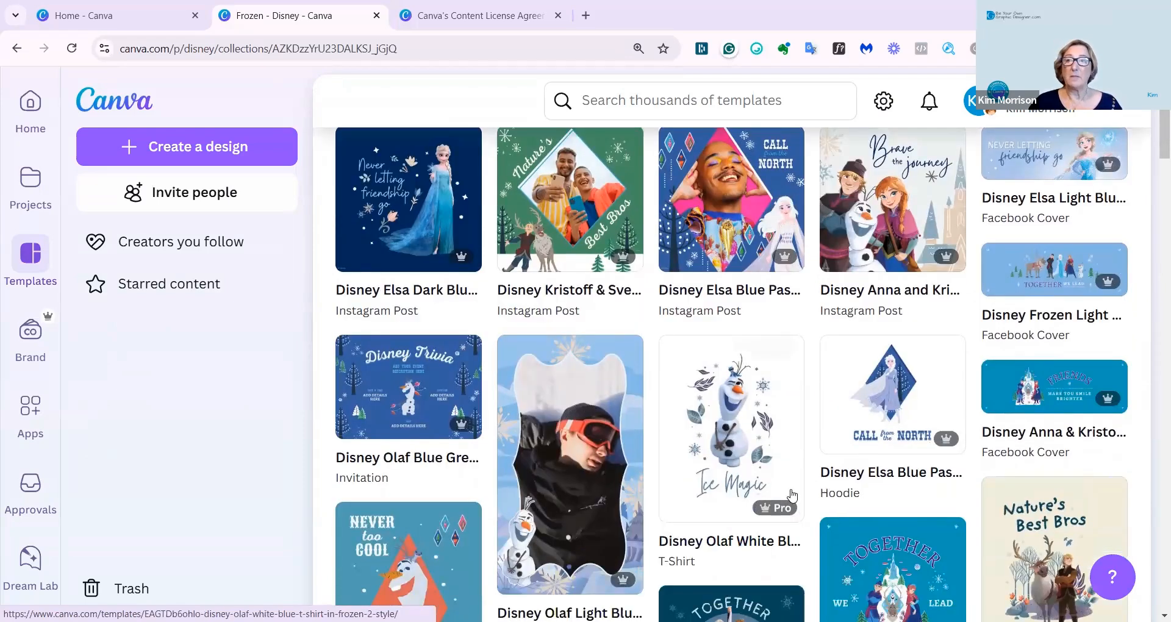
Examine the Frozen collection's templates through to the end, including the stories, virtual invitations, T-shirts and tote bags.
{"action": "scroll", "coordinate": [451, 487], "scroll_direction": "down", "scroll_amount": 2}
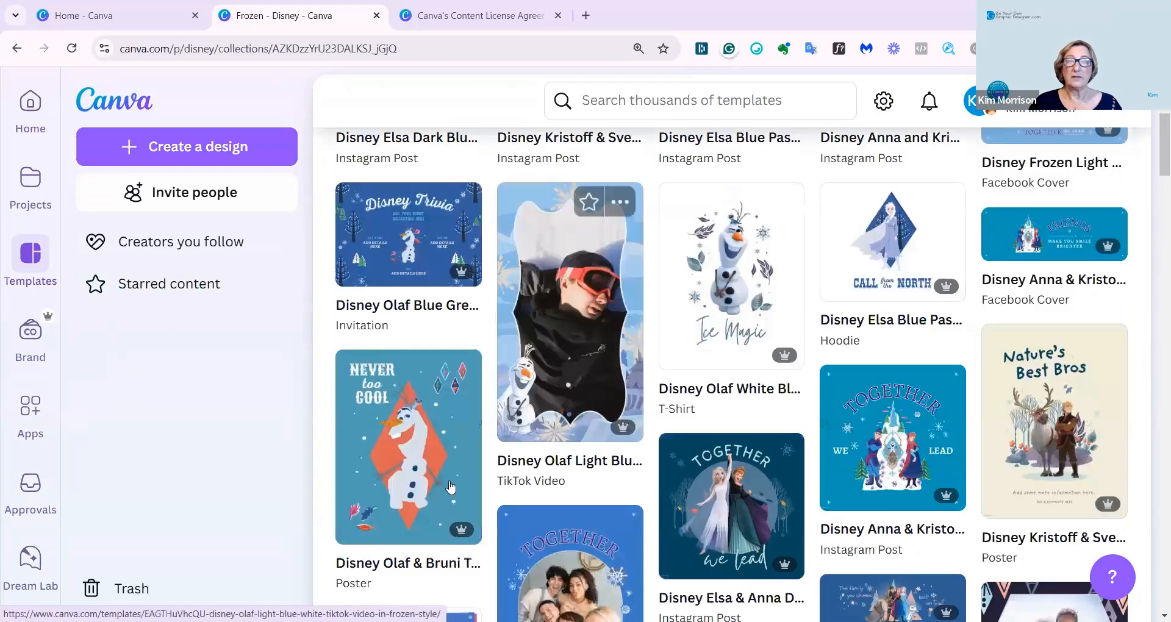
{"action": "scroll", "coordinate": [451, 487], "scroll_direction": "down", "scroll_amount": 4}
{"action": "scroll", "coordinate": [718, 421], "scroll_direction": "down", "scroll_amount": 2}
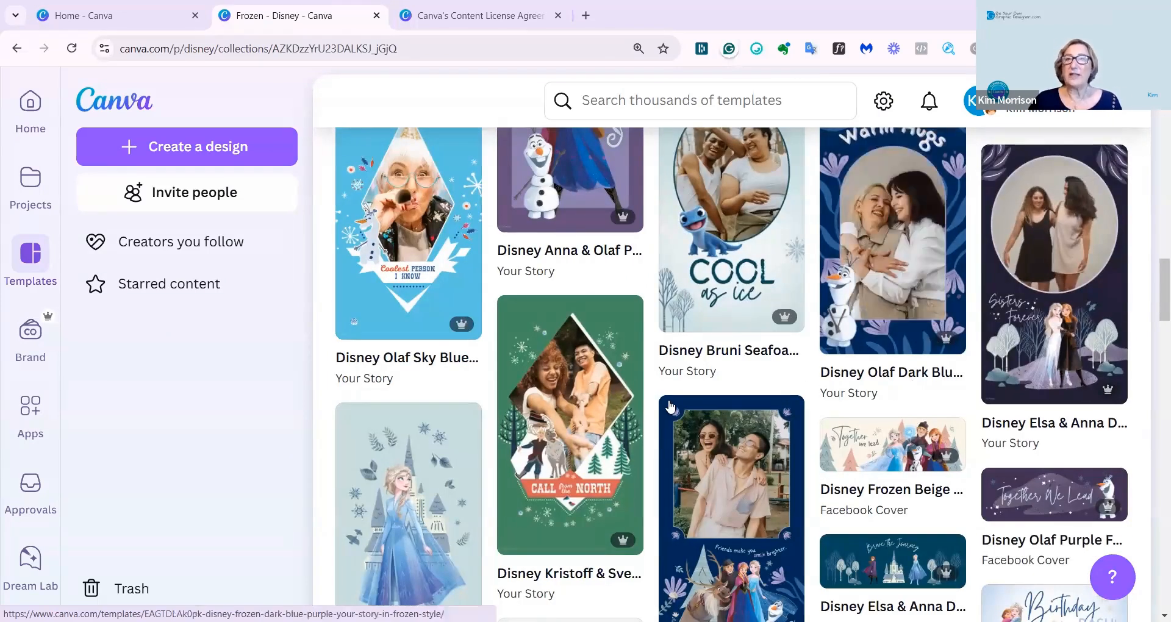
{"action": "scroll", "coordinate": [670, 405], "scroll_direction": "down", "scroll_amount": 3}
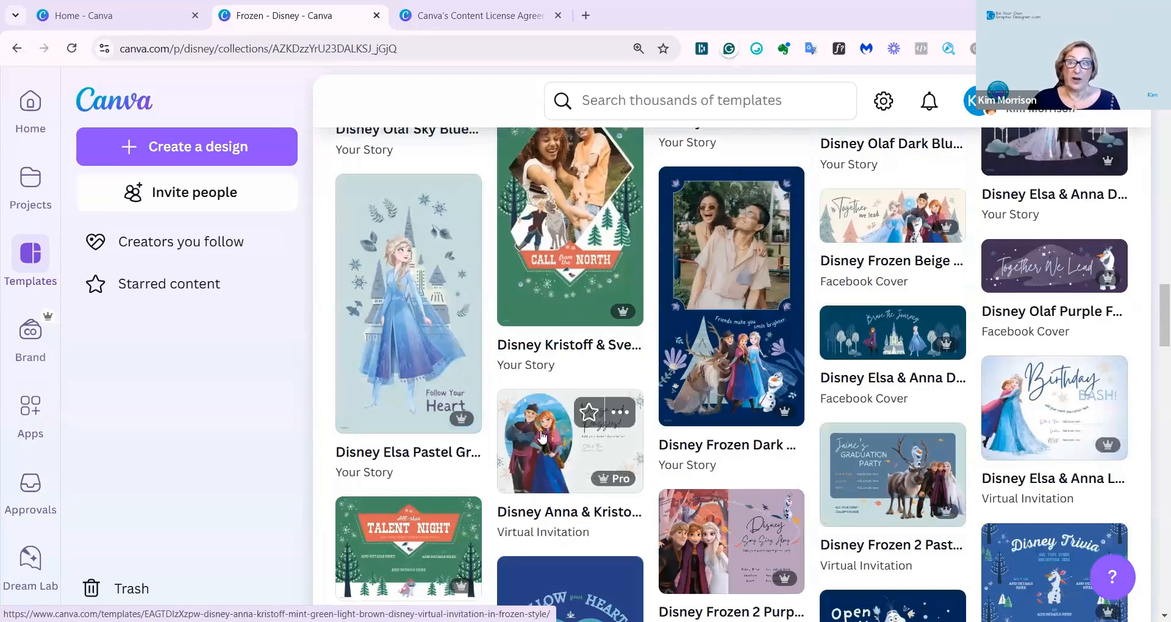
{"action": "scroll", "coordinate": [543, 437], "scroll_direction": "down", "scroll_amount": 3}
{"action": "scroll", "coordinate": [528, 439], "scroll_direction": "down", "scroll_amount": 2}
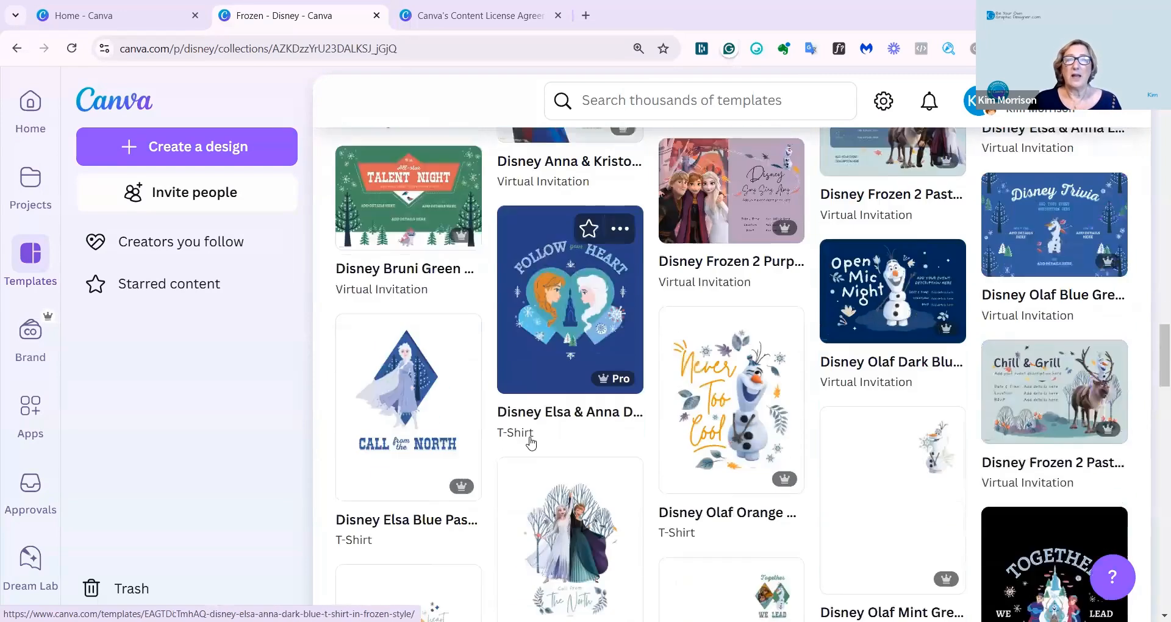
{"action": "scroll", "coordinate": [394, 455], "scroll_direction": "down", "scroll_amount": 2}
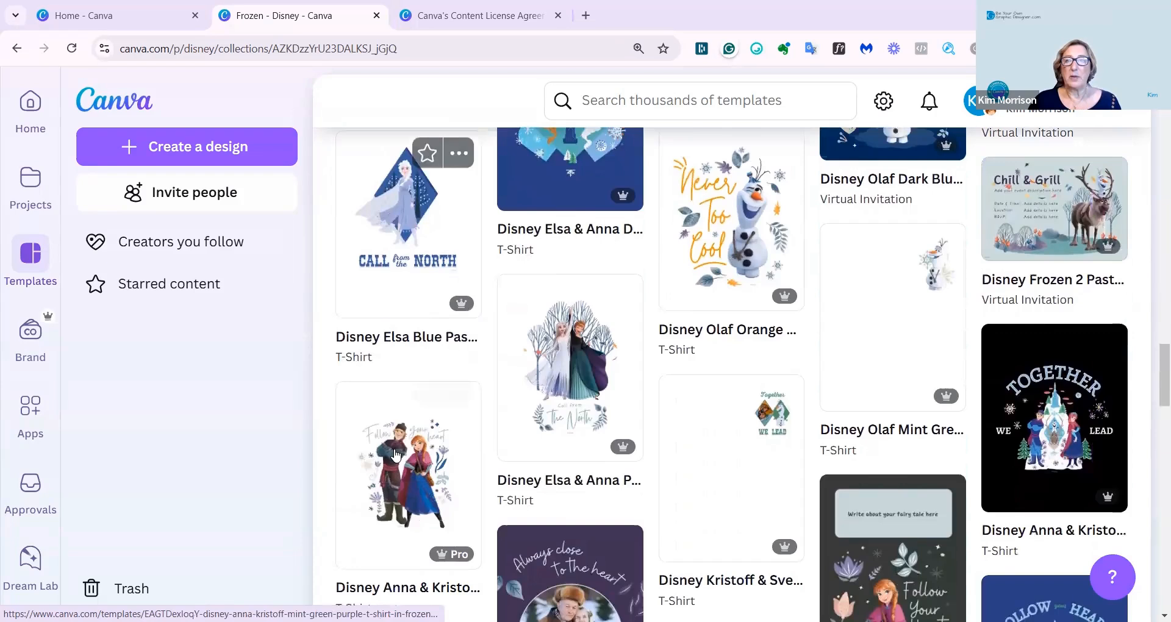
{"action": "scroll", "coordinate": [395, 452], "scroll_direction": "down", "scroll_amount": 4}
{"action": "scroll", "coordinate": [689, 503], "scroll_direction": "down", "scroll_amount": 5}
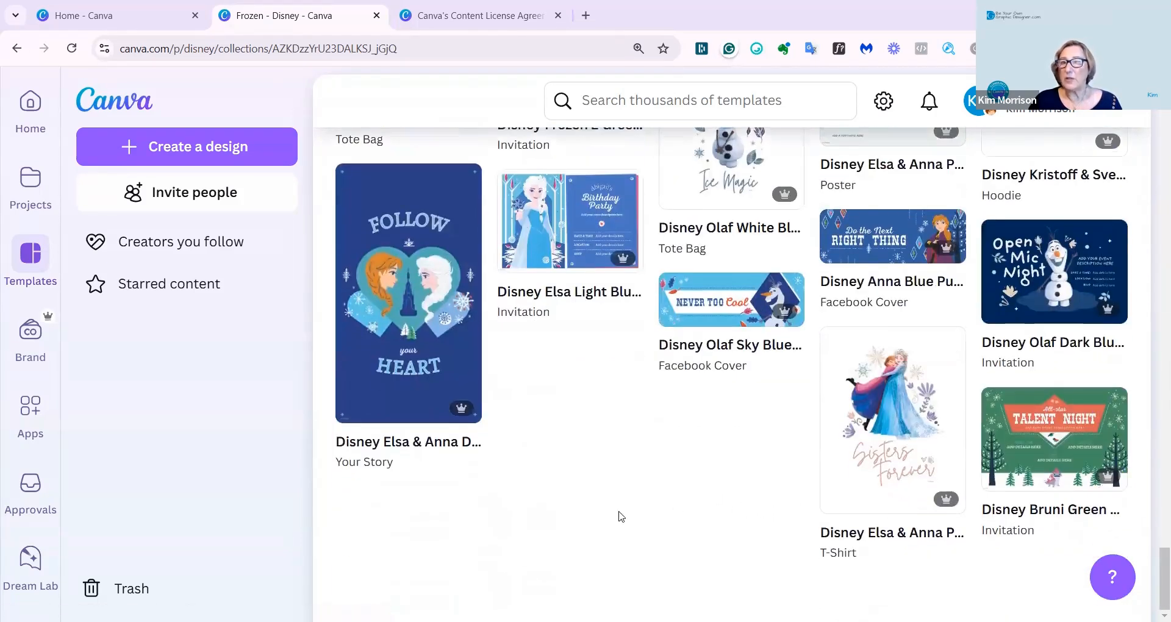
Open the Disney Elsa & Anna Peach Purple T-Shirt template with the "Sisters Forever" artwork, choose the Men fit and start customising it.
{"action": "left_click", "coordinate": [888, 436]}
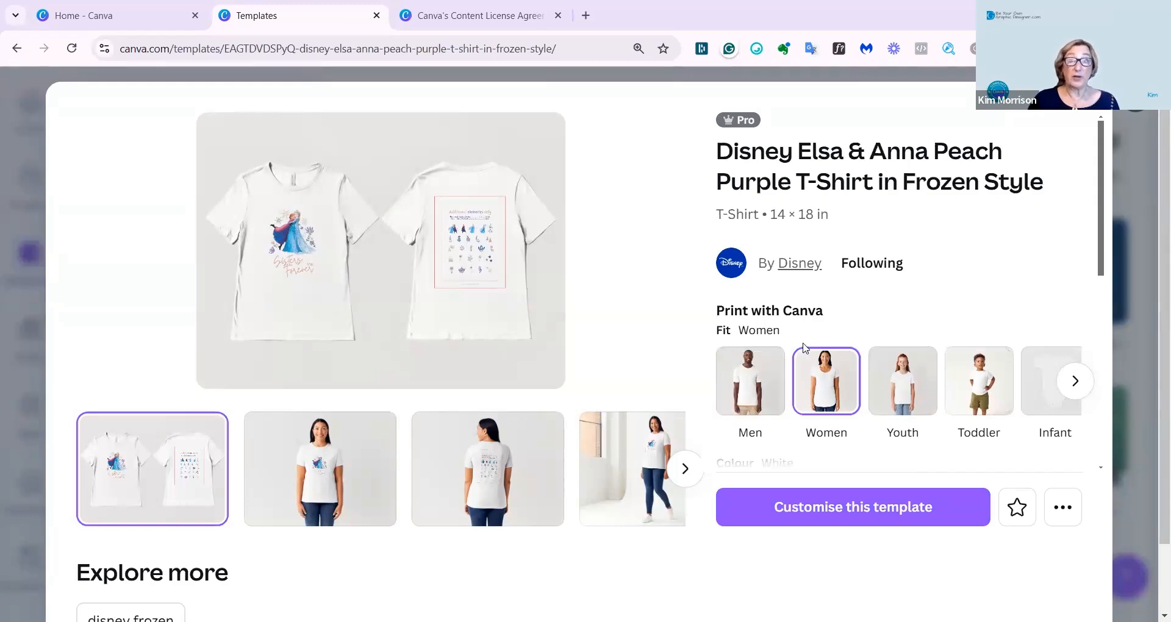
{"action": "left_click", "coordinate": [908, 390]}
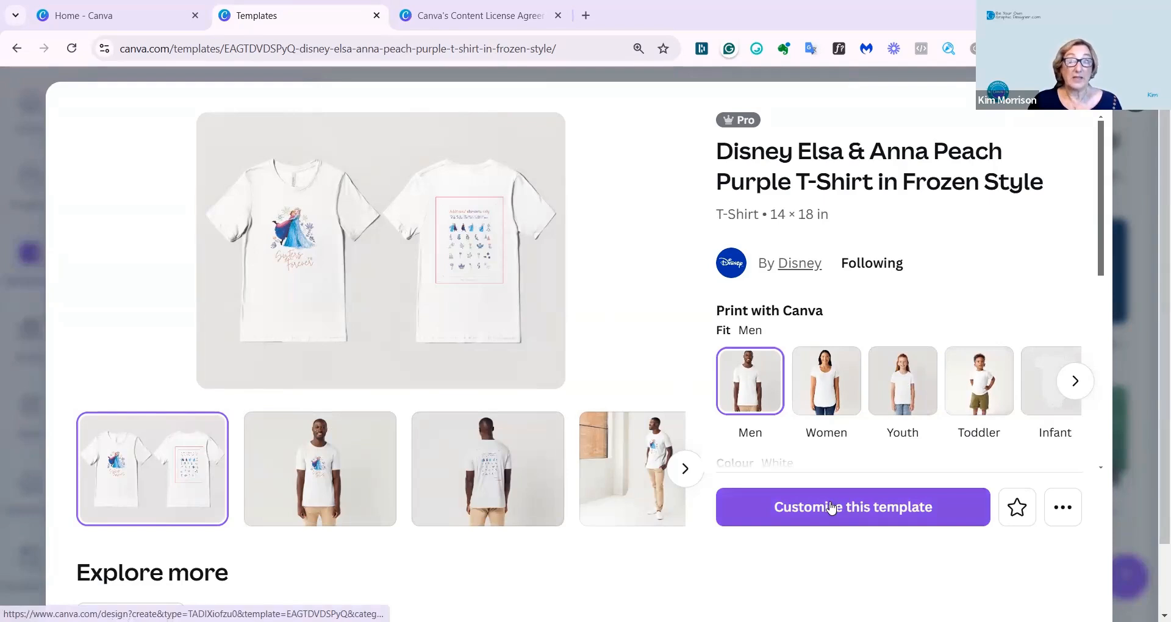
{"action": "left_click", "coordinate": [830, 507]}
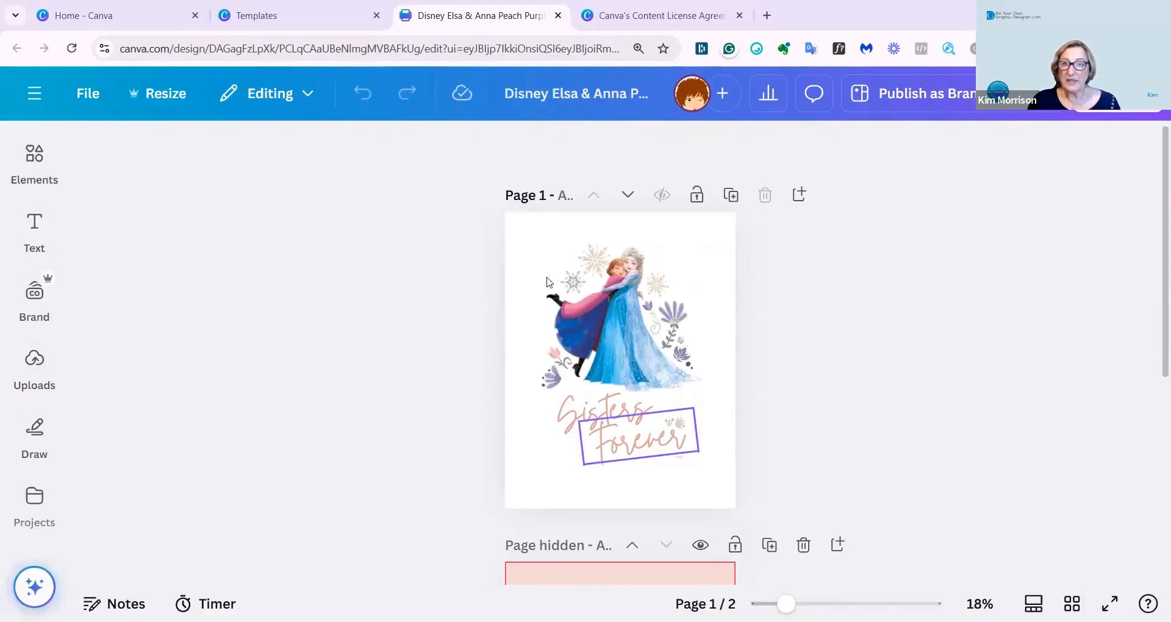
Move the Olaf graphic from the hidden "Additional elements only" page onto page 1, beside the word "Forever".
{"action": "scroll", "coordinate": [671, 439], "scroll_direction": "down", "scroll_amount": 4}
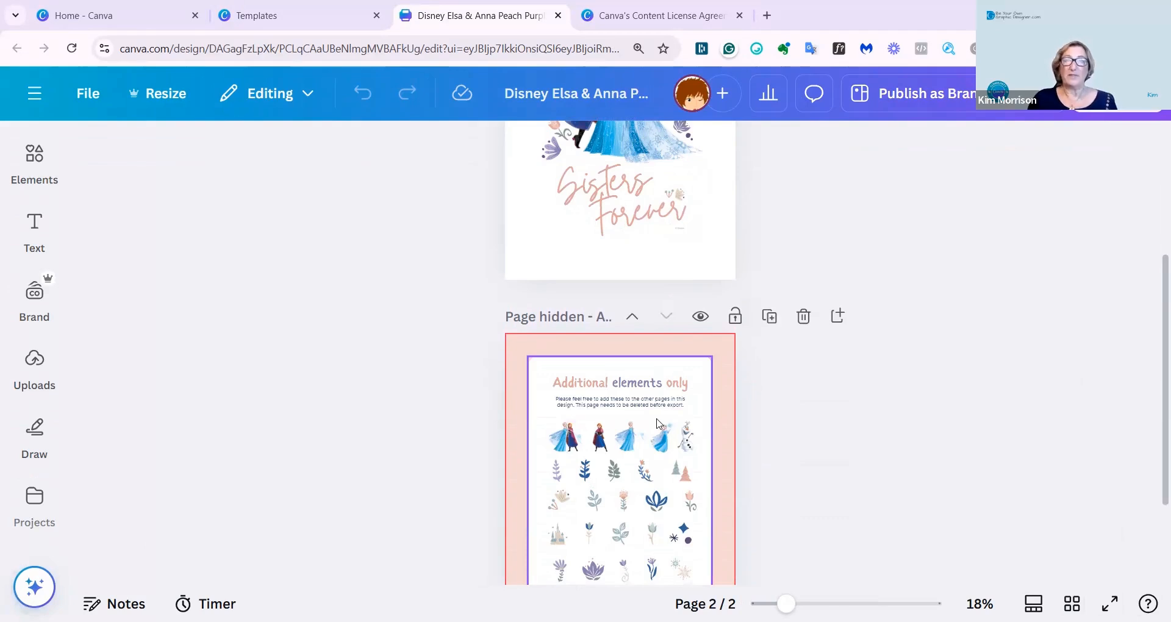
{"action": "scroll", "coordinate": [658, 423], "scroll_direction": "up", "scroll_amount": 4}
{"action": "scroll", "coordinate": [686, 552], "scroll_direction": "down", "scroll_amount": 2}
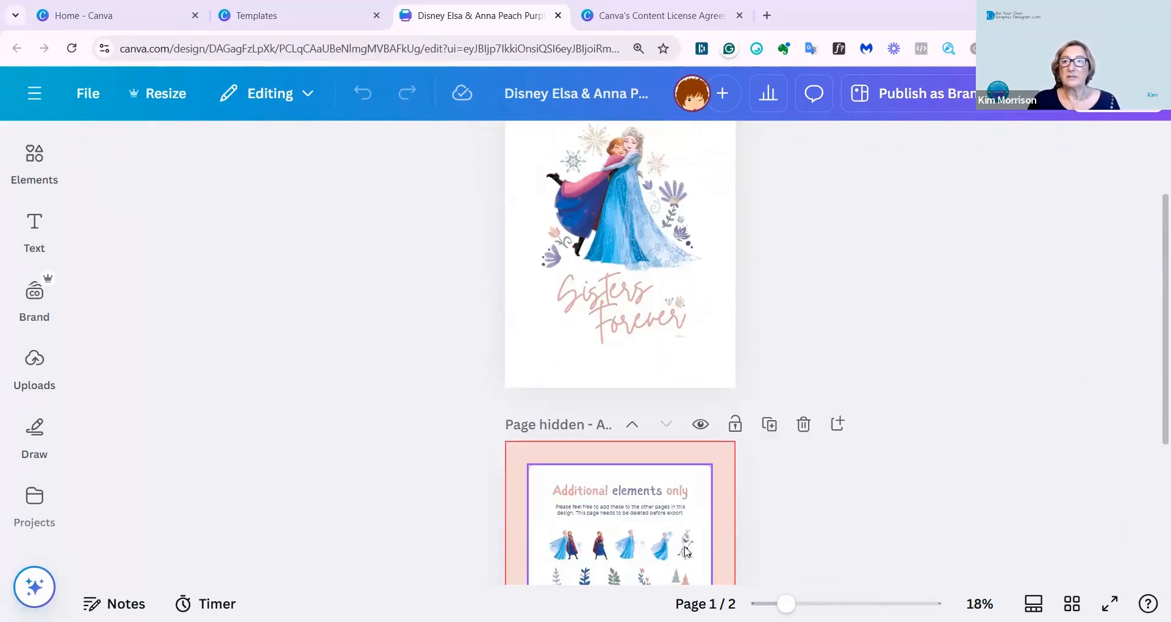
{"action": "left_click", "coordinate": [686, 552]}
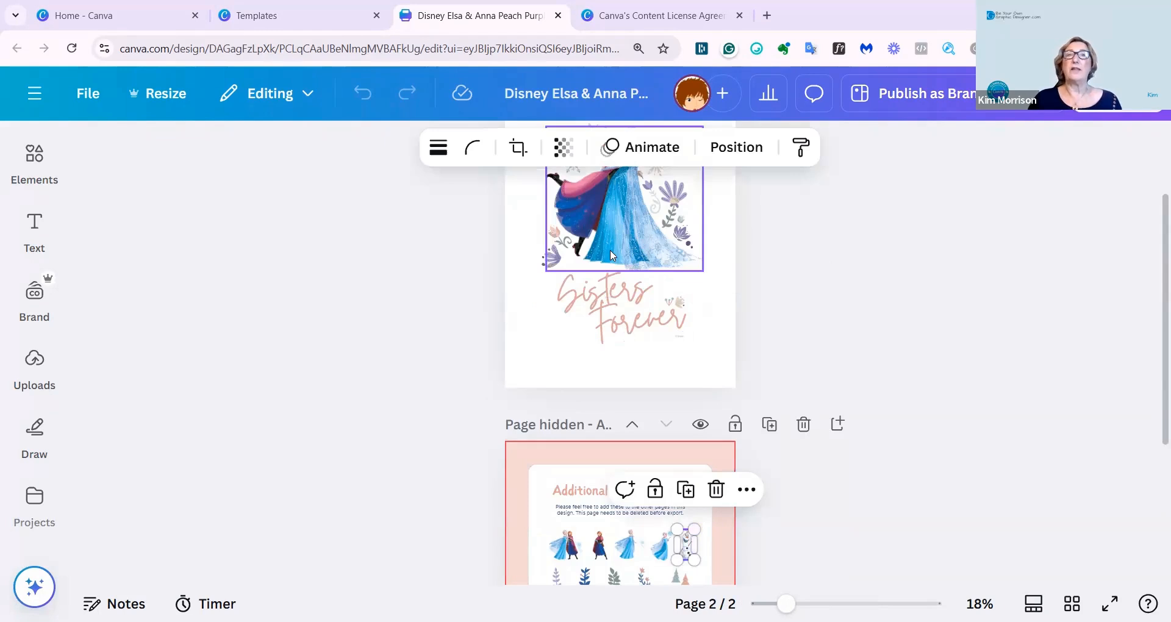
{"action": "scroll", "coordinate": [612, 255], "scroll_direction": "up", "scroll_amount": 2}
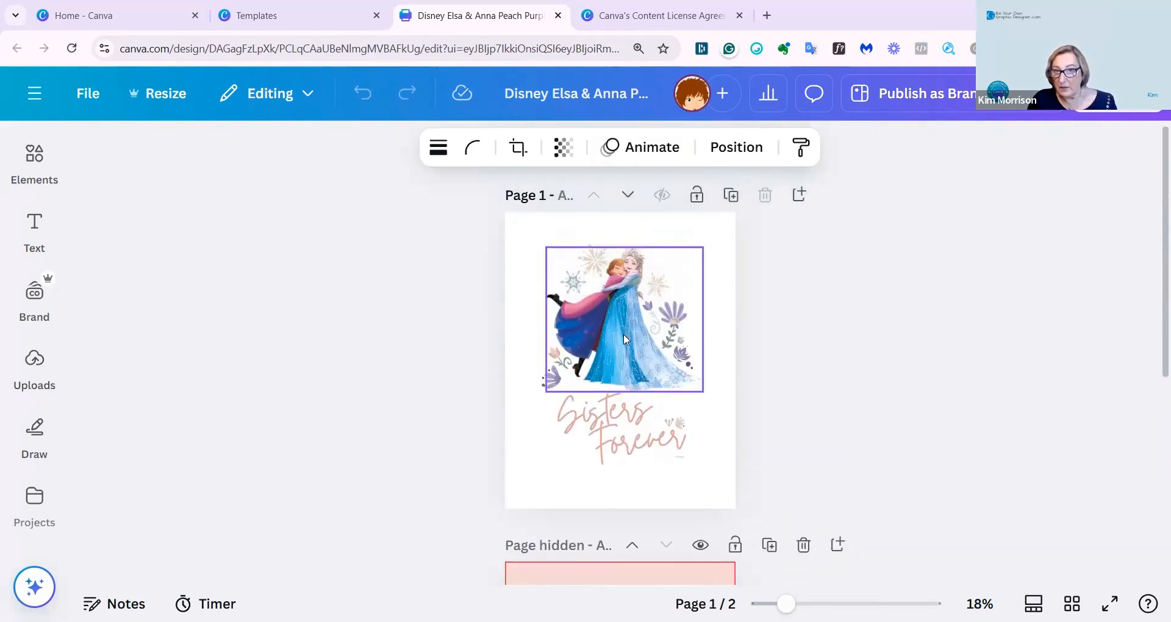
{"action": "scroll", "coordinate": [625, 340], "scroll_direction": "down", "scroll_amount": 5}
{"action": "left_click_drag", "start_coordinate": [703, 420], "coordinate": [703, 208]}
{"action": "scroll", "coordinate": [699, 379], "scroll_direction": "up", "scroll_amount": 5}
{"action": "left_click_drag", "start_coordinate": [696, 458], "coordinate": [686, 408]}
Group the Elsa and Anna artwork with its surrounding decorations on page 1 and scale the group down to make room beside it.
{"action": "left_click", "coordinate": [528, 233]}
{"action": "left_click_drag", "start_coordinate": [528, 231], "coordinate": [709, 374]}
{"action": "left_click", "coordinate": [567, 206]}
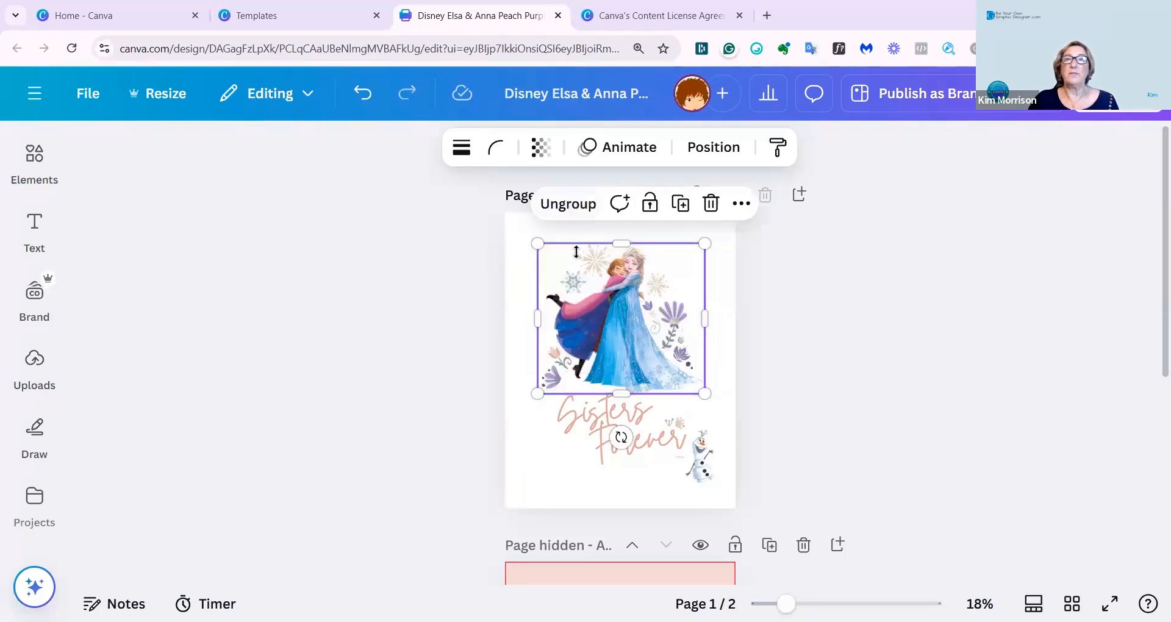
{"action": "left_click_drag", "start_coordinate": [704, 381], "coordinate": [616, 373]}
Enlarge Olaf and place him beside Elsa above the "Forever" text, then check the remaining additional elements on page 2.
{"action": "left_click_drag", "start_coordinate": [698, 479], "coordinate": [739, 416]}
{"action": "left_click_drag", "start_coordinate": [703, 360], "coordinate": [692, 359]}
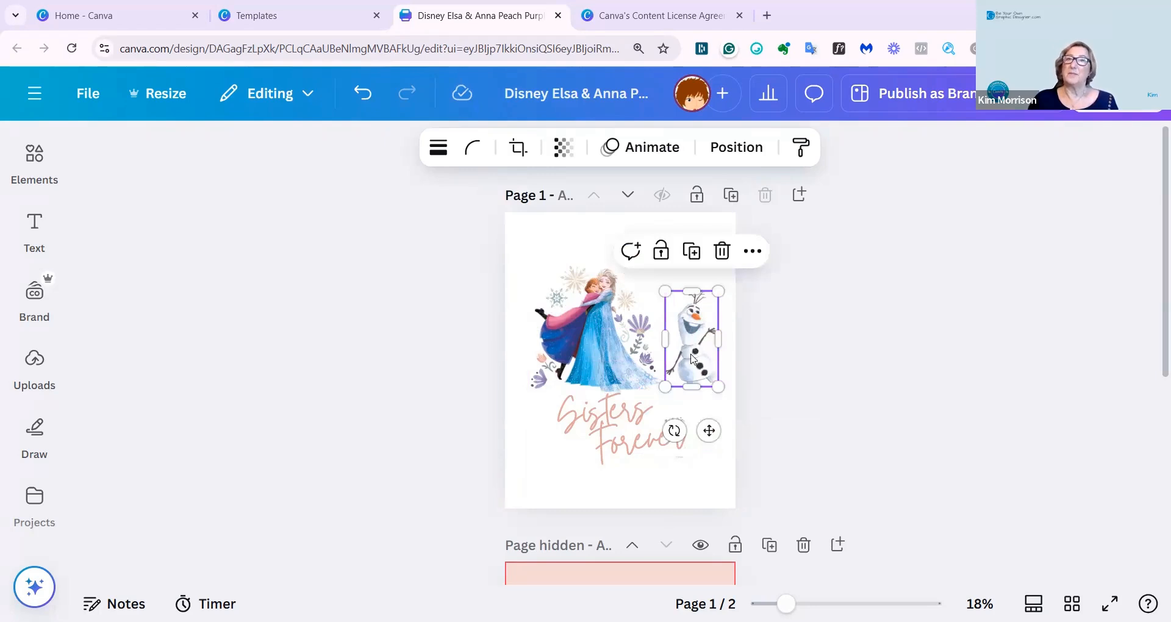
{"action": "scroll", "coordinate": [674, 421], "scroll_direction": "down", "scroll_amount": 3}
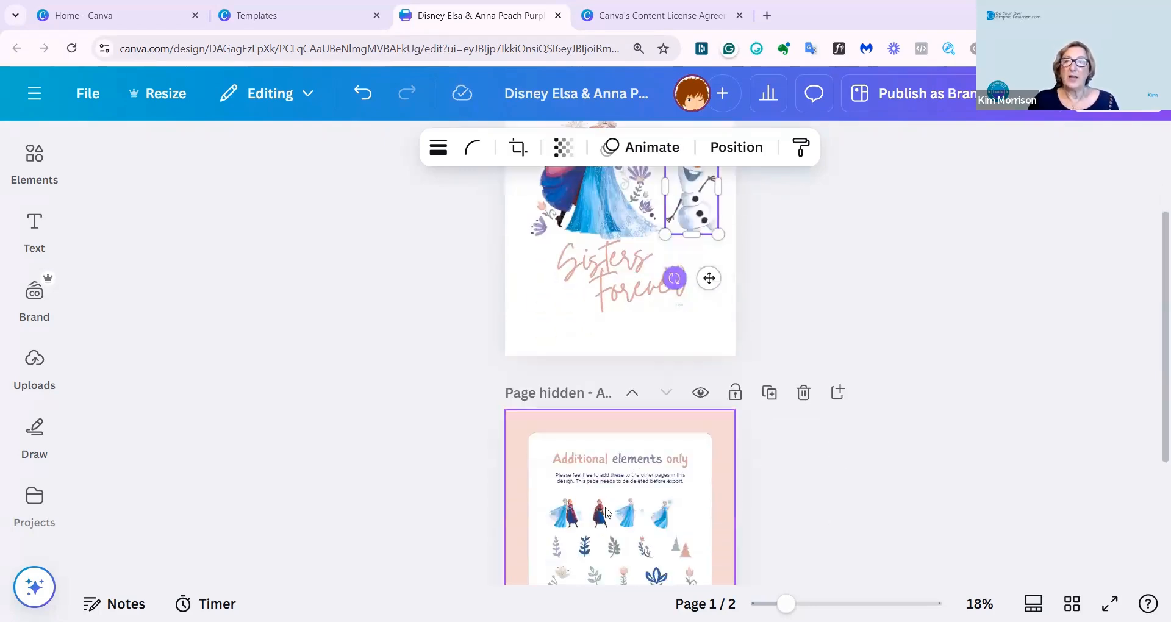
{"action": "scroll", "coordinate": [625, 516], "scroll_direction": "down", "scroll_amount": 3}
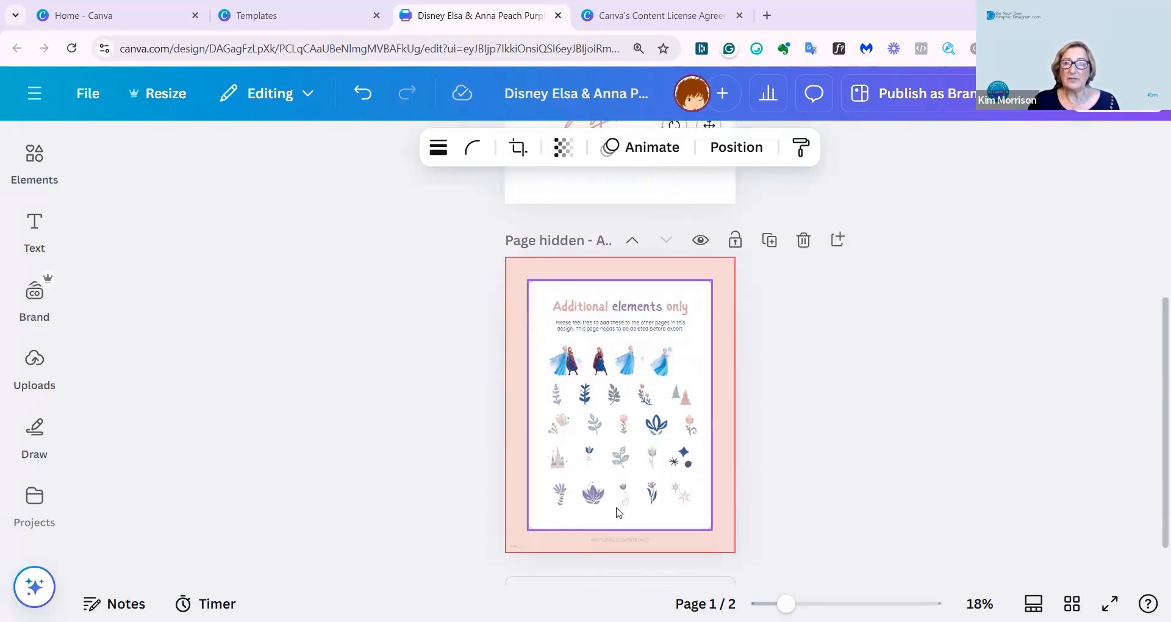
{"action": "scroll", "coordinate": [621, 495], "scroll_direction": "up", "scroll_amount": 6}
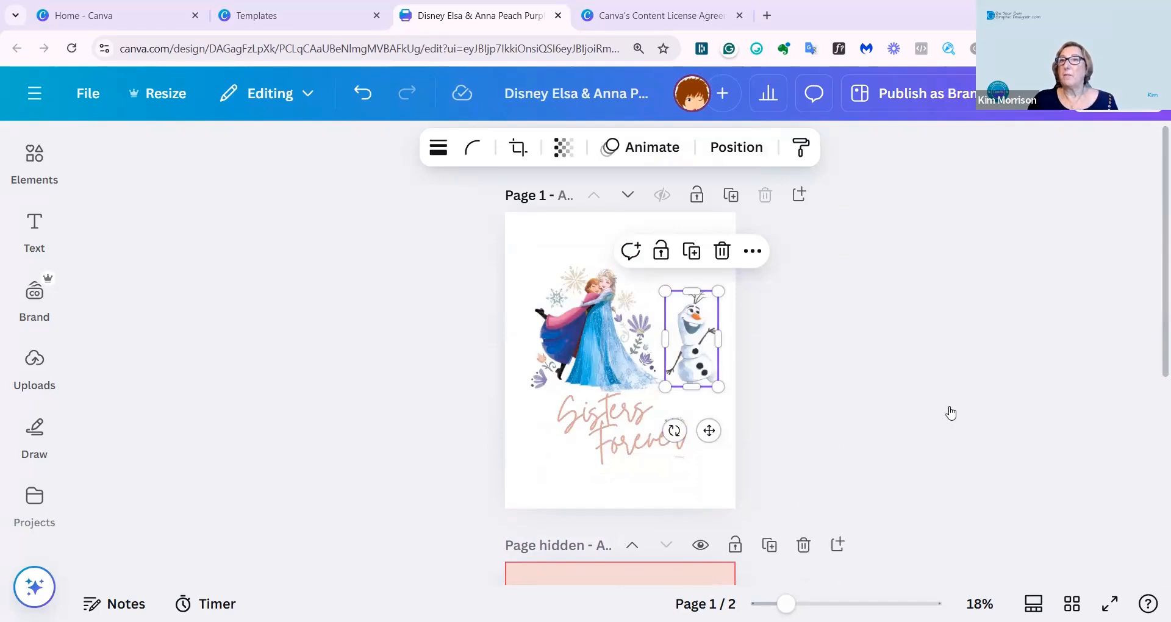
Open the design's download settings and review the PNG size, compression, background and page options.
{"action": "left_click", "coordinate": [1110, 93]}
{"action": "left_click", "coordinate": [820, 456]}
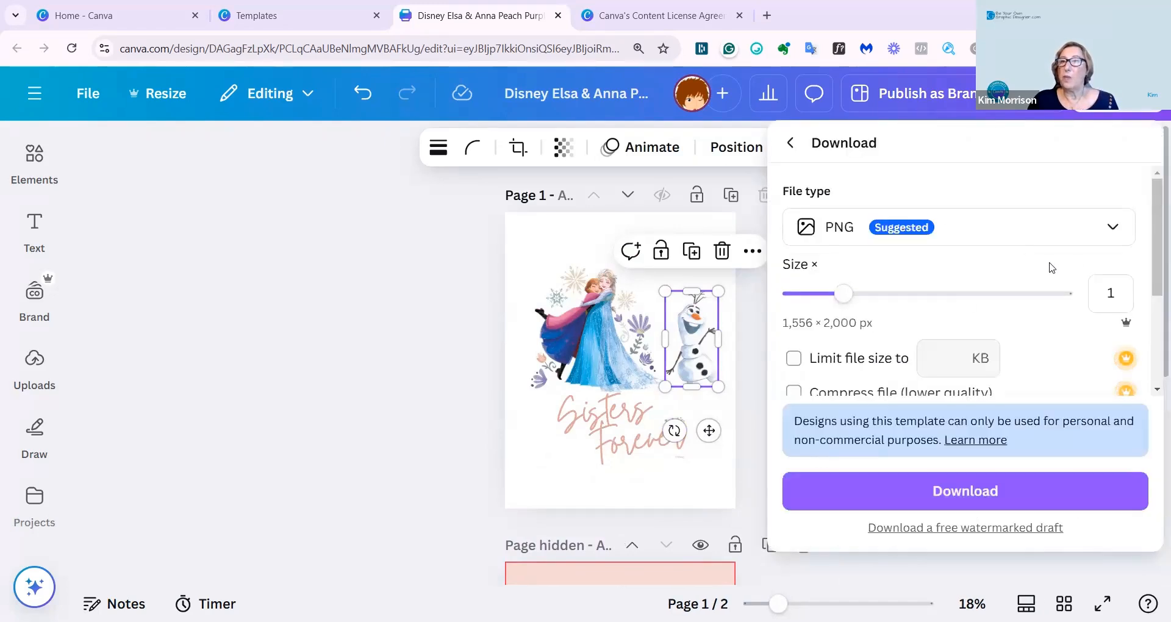
{"action": "scroll", "coordinate": [1089, 263], "scroll_direction": "down", "scroll_amount": 3}
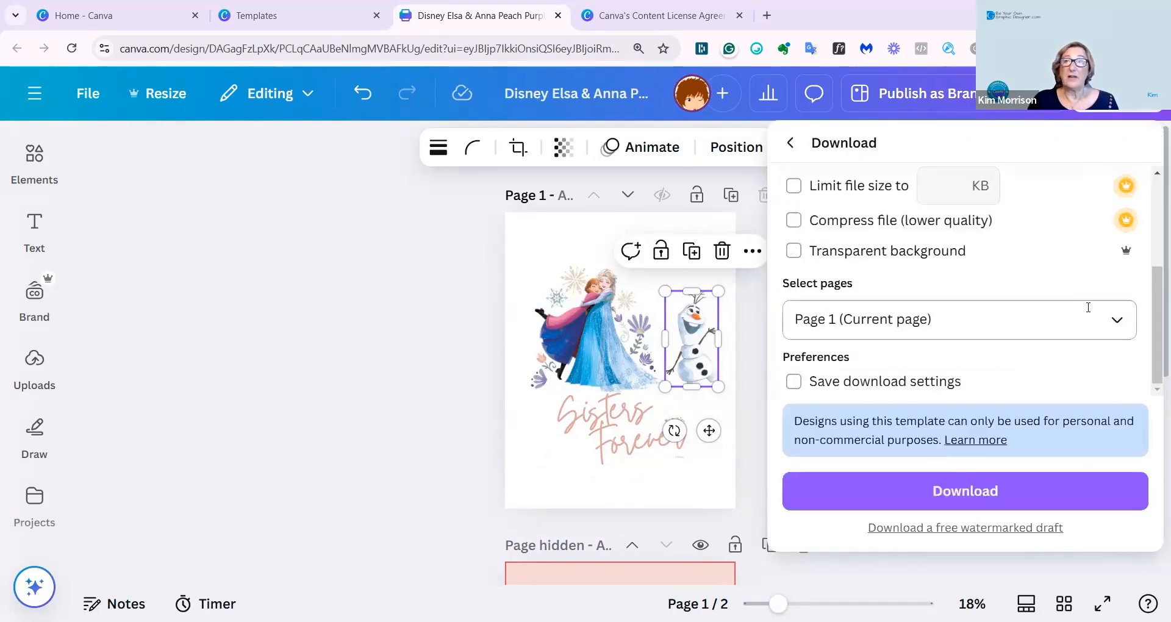
{"action": "scroll", "coordinate": [1088, 307], "scroll_direction": "up", "scroll_amount": 3}
{"action": "scroll", "coordinate": [1088, 312], "scroll_direction": "down", "scroll_amount": 2}
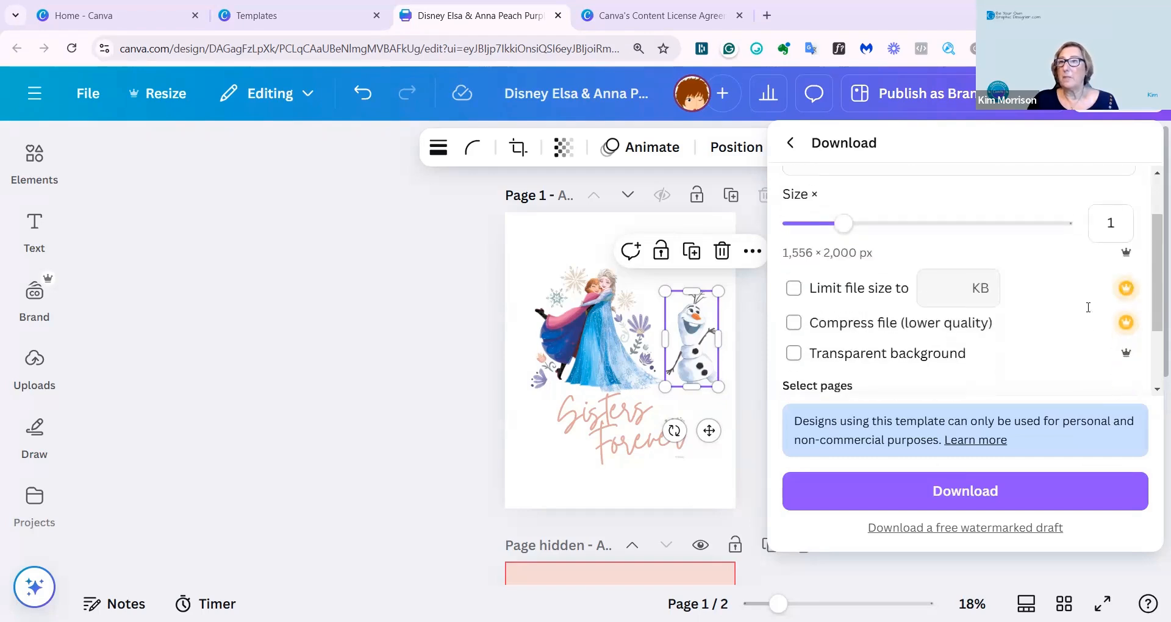
{"action": "scroll", "coordinate": [1089, 309], "scroll_direction": "down", "scroll_amount": 2}
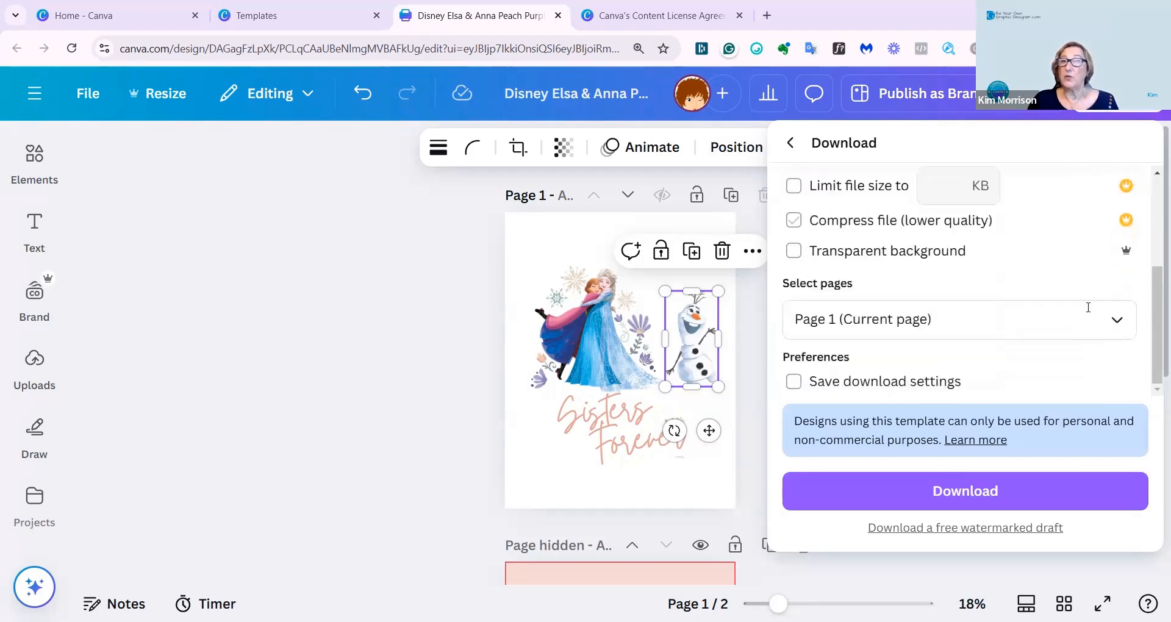
Restrict the download to Page 1, leaving out the hidden Page 2, and download the design as a PNG.
{"action": "left_click", "coordinate": [1118, 321]}
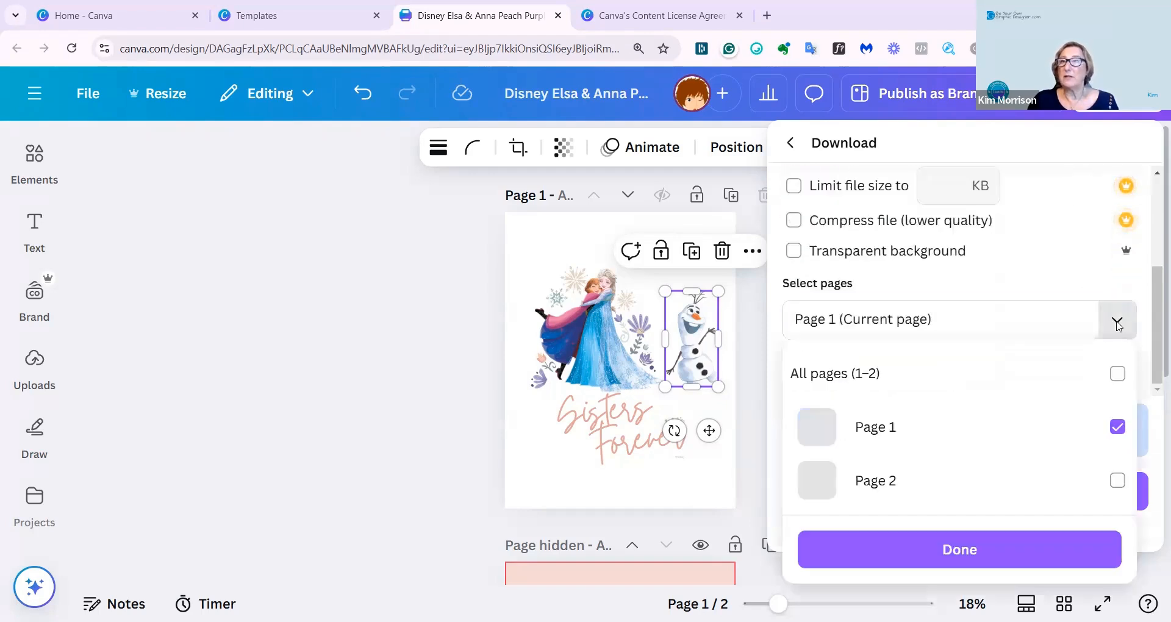
{"action": "left_click", "coordinate": [1118, 374]}
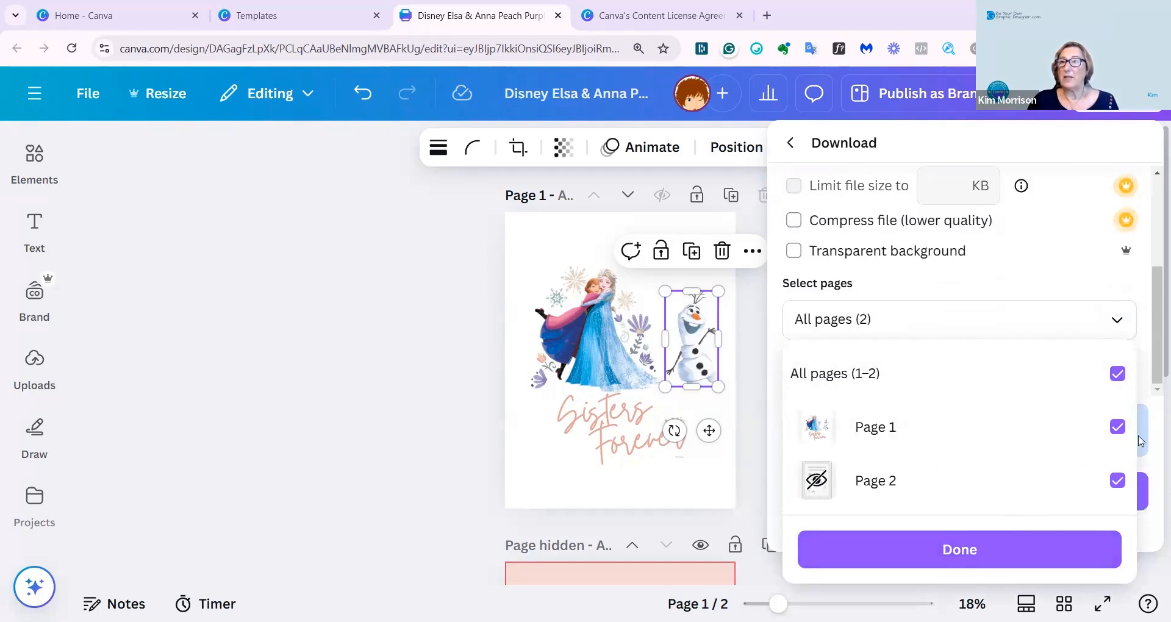
{"action": "left_click", "coordinate": [1117, 482]}
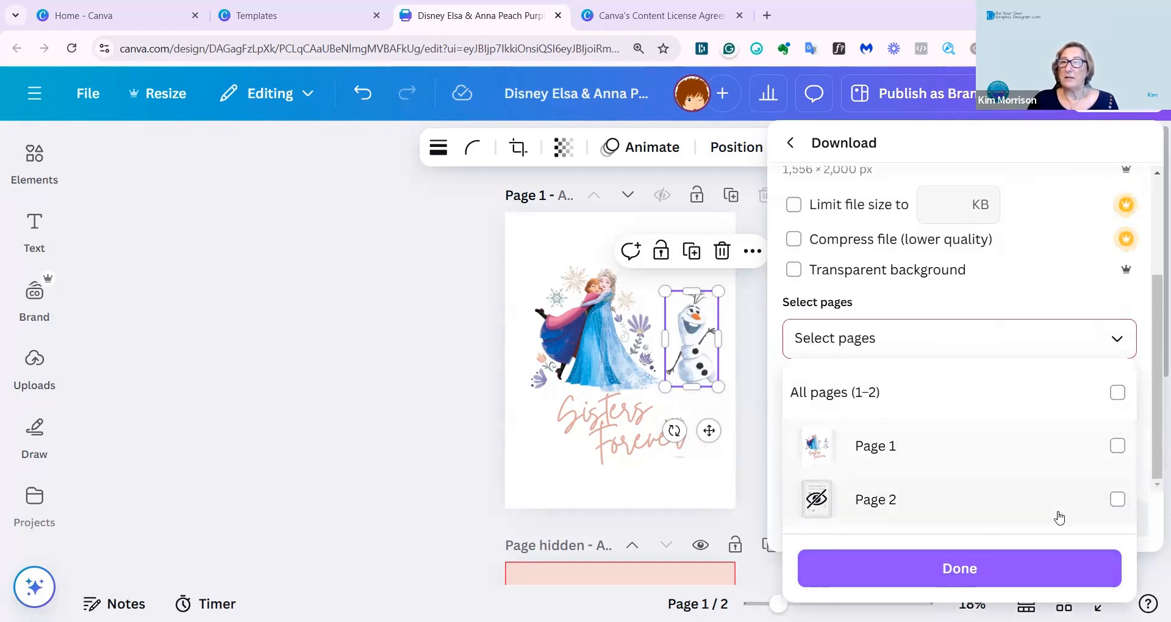
{"action": "left_click", "coordinate": [1030, 445]}
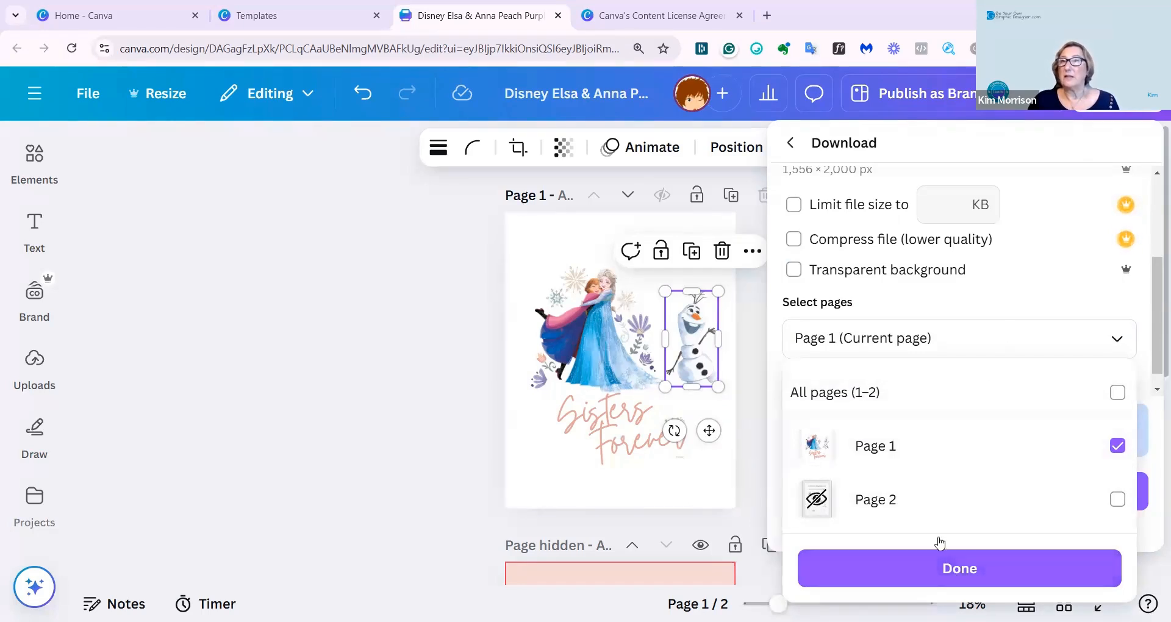
{"action": "left_click", "coordinate": [961, 575]}
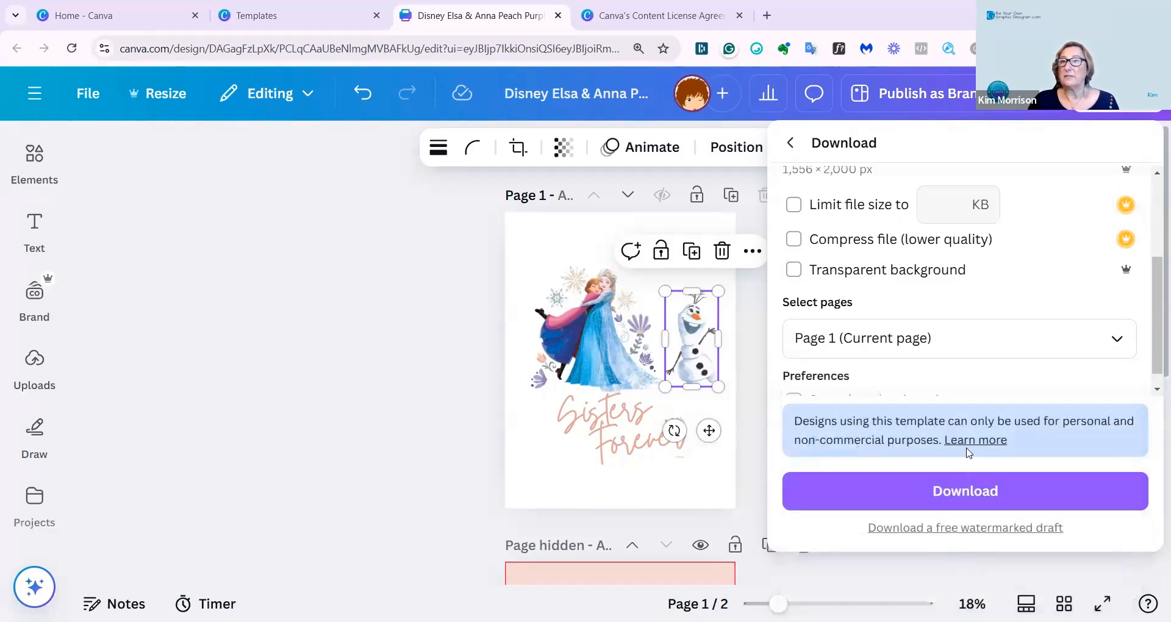
{"action": "left_click", "coordinate": [971, 497]}
Look through the additional ways to publish the design, return to the main sharing options and review them.
{"action": "scroll", "coordinate": [927, 386], "scroll_direction": "up", "scroll_amount": 15}
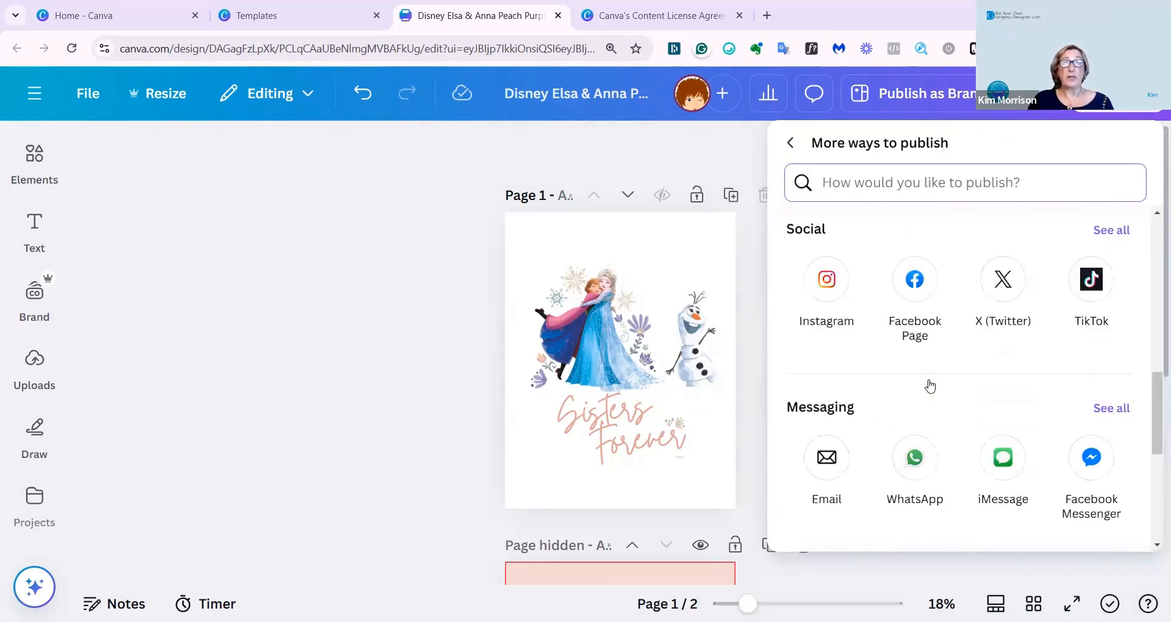
{"action": "scroll", "coordinate": [933, 374], "scroll_direction": "up", "scroll_amount": 2}
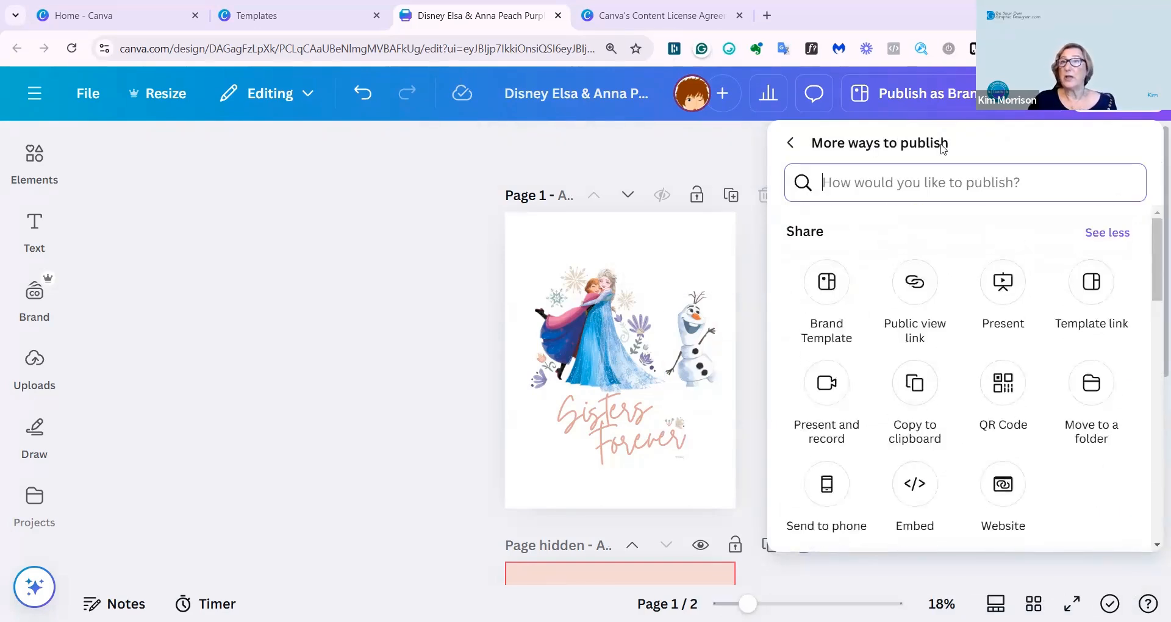
{"action": "left_click", "coordinate": [791, 145]}
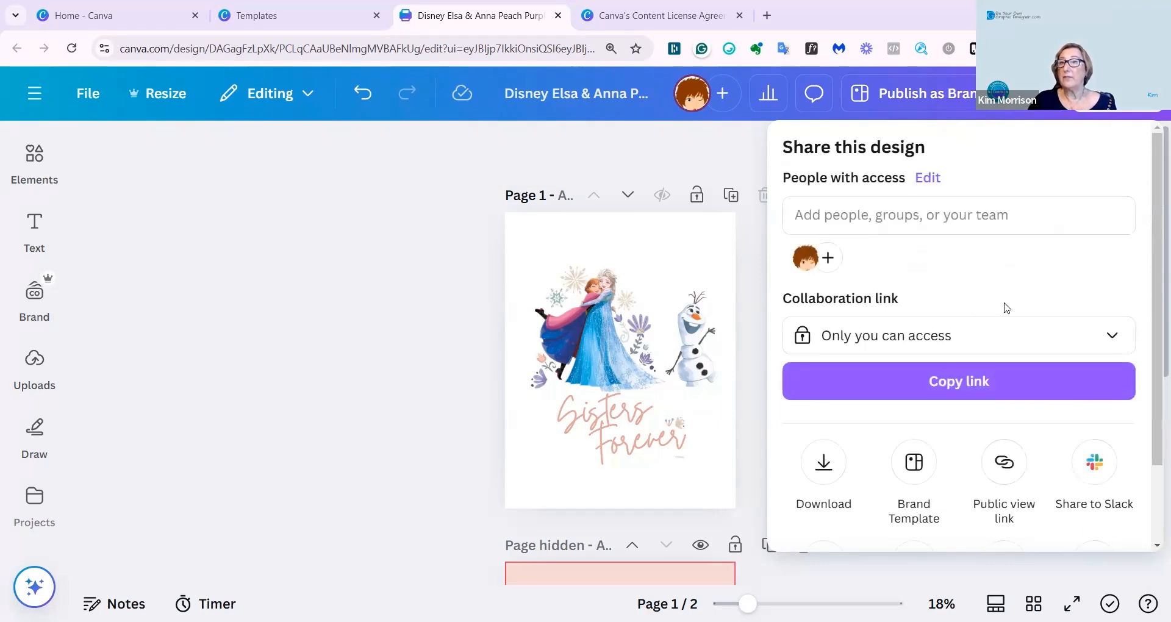
{"action": "scroll", "coordinate": [1006, 305], "scroll_direction": "down", "scroll_amount": 2}
{"action": "scroll", "coordinate": [1008, 312], "scroll_direction": "up", "scroll_amount": 2}
Return to the Disney collections in the templates tab and open the Mickey & Friends collection.
{"action": "key", "text": "ctrl+shift+Tab"}
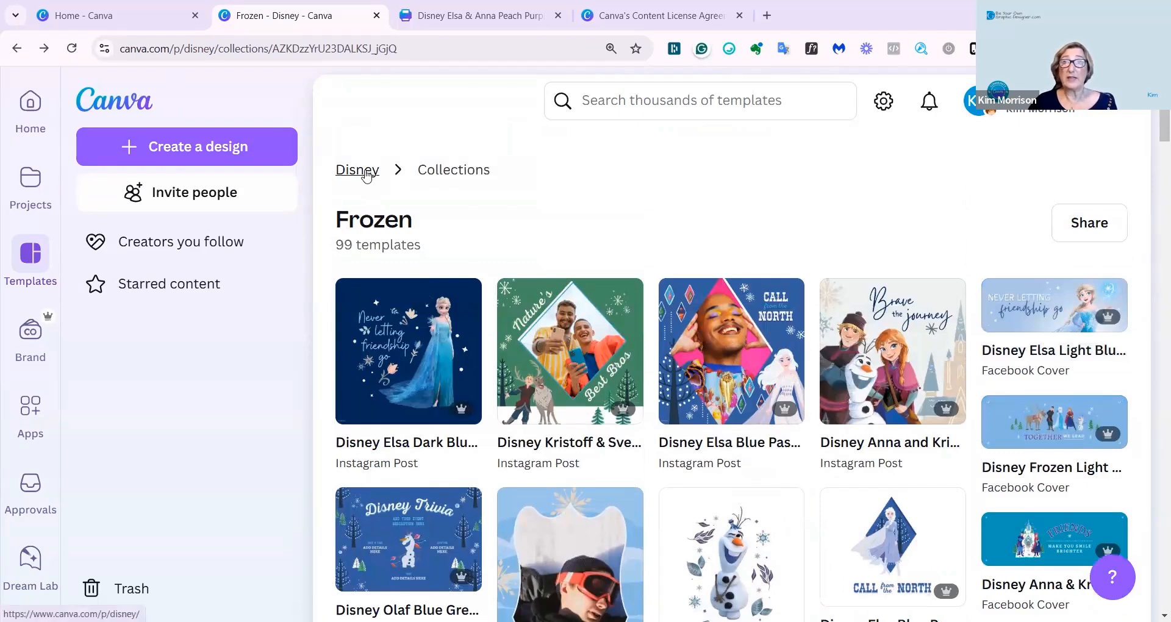
{"action": "key", "text": "alt+Right"}
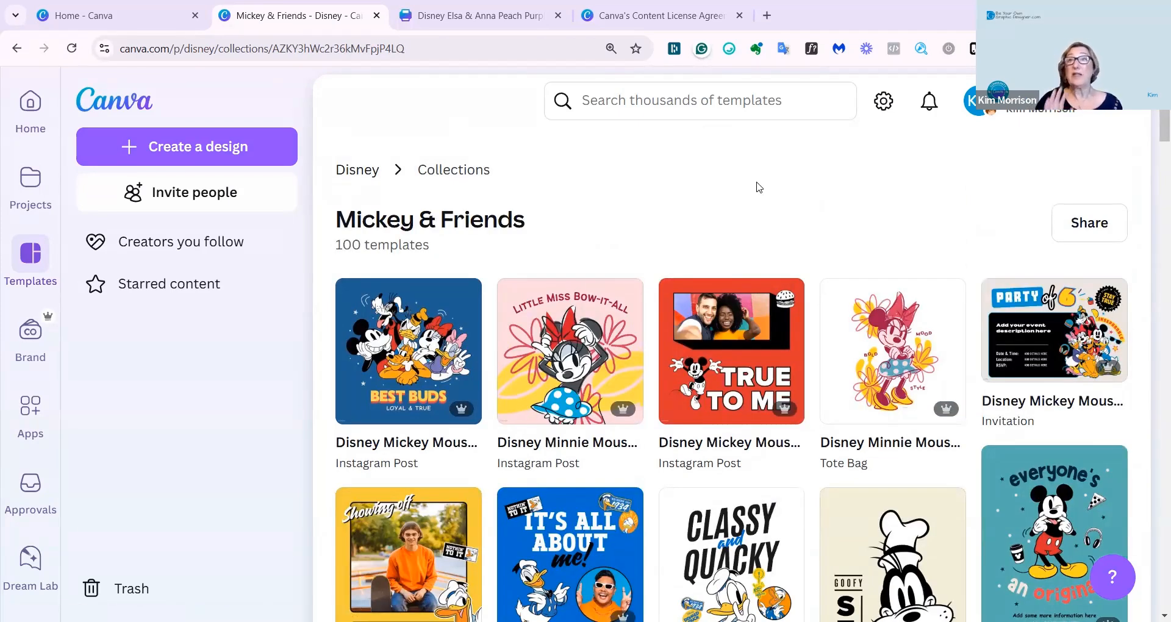